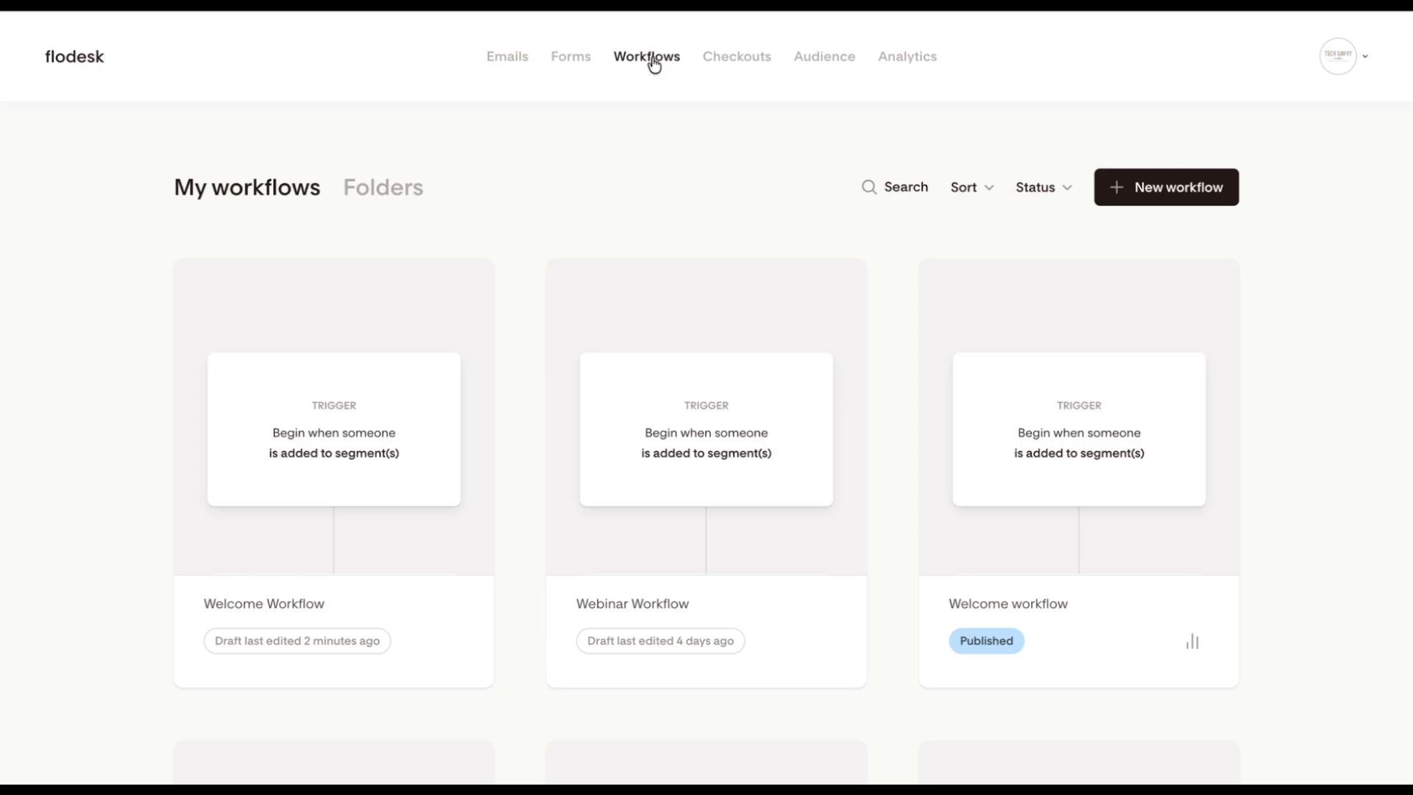
Step: Open the draft Welcome Workflow for editing and review its steps from the trigger to the exit
{"action": "mouse_move", "coordinate": [393, 569]}
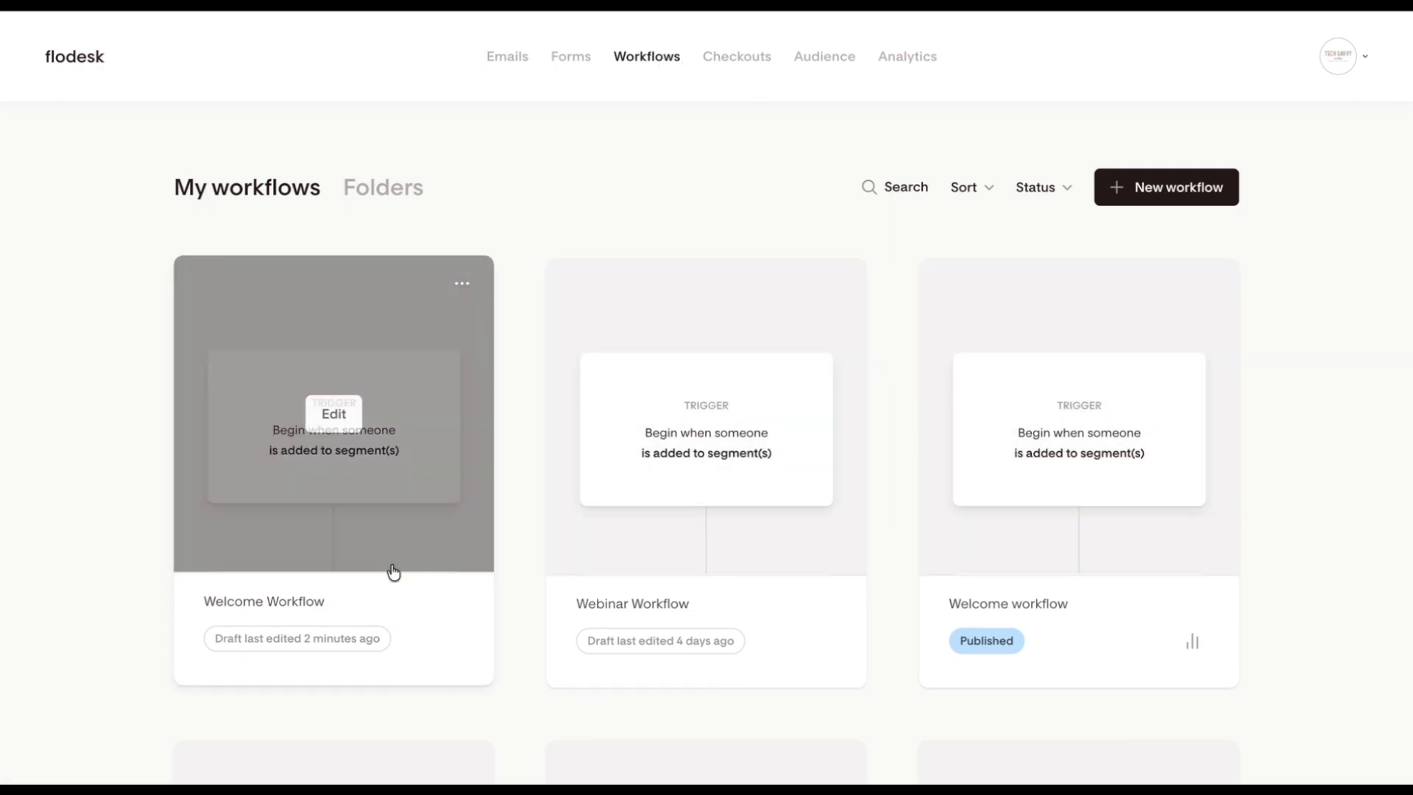
{"action": "left_click", "coordinate": [375, 520]}
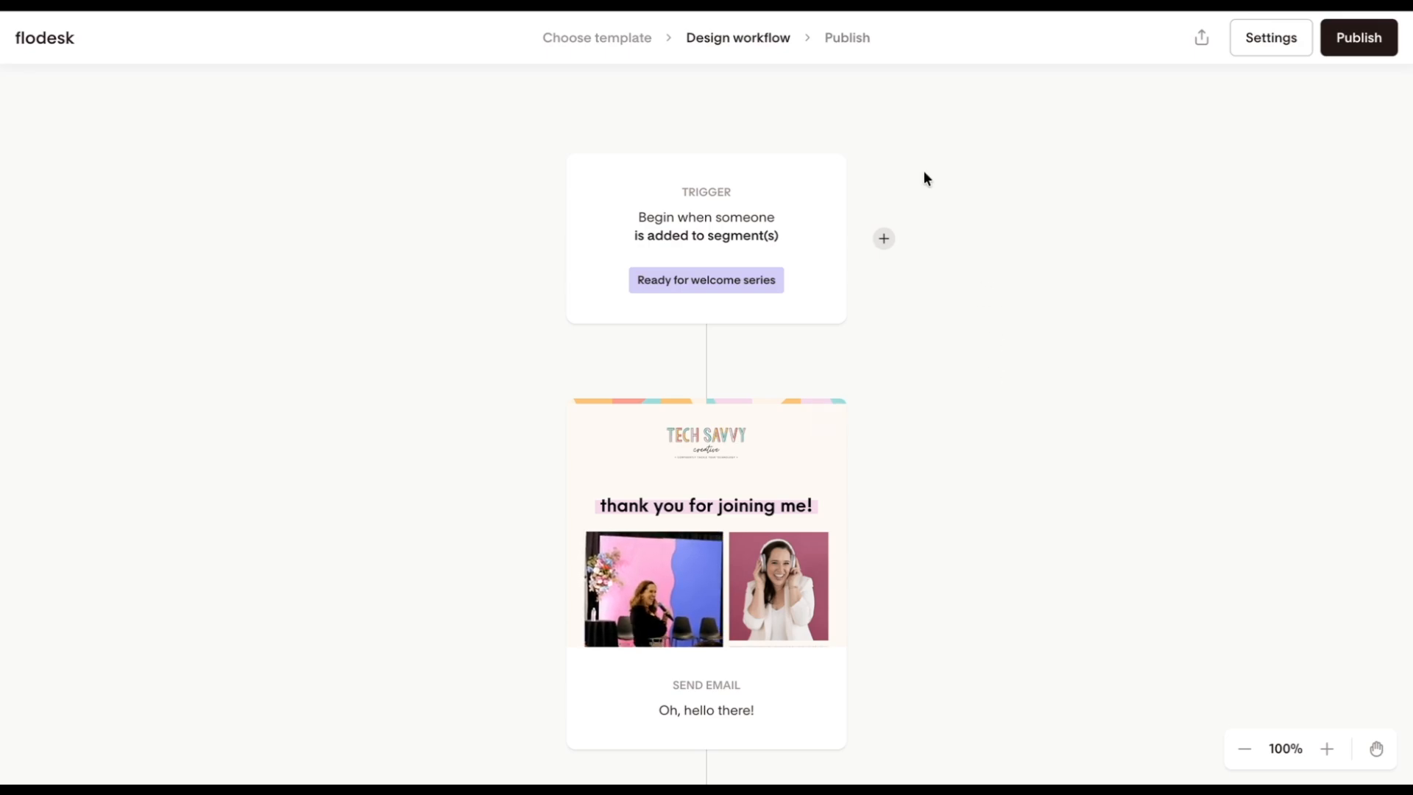
{"action": "mouse_move", "coordinate": [719, 403]}
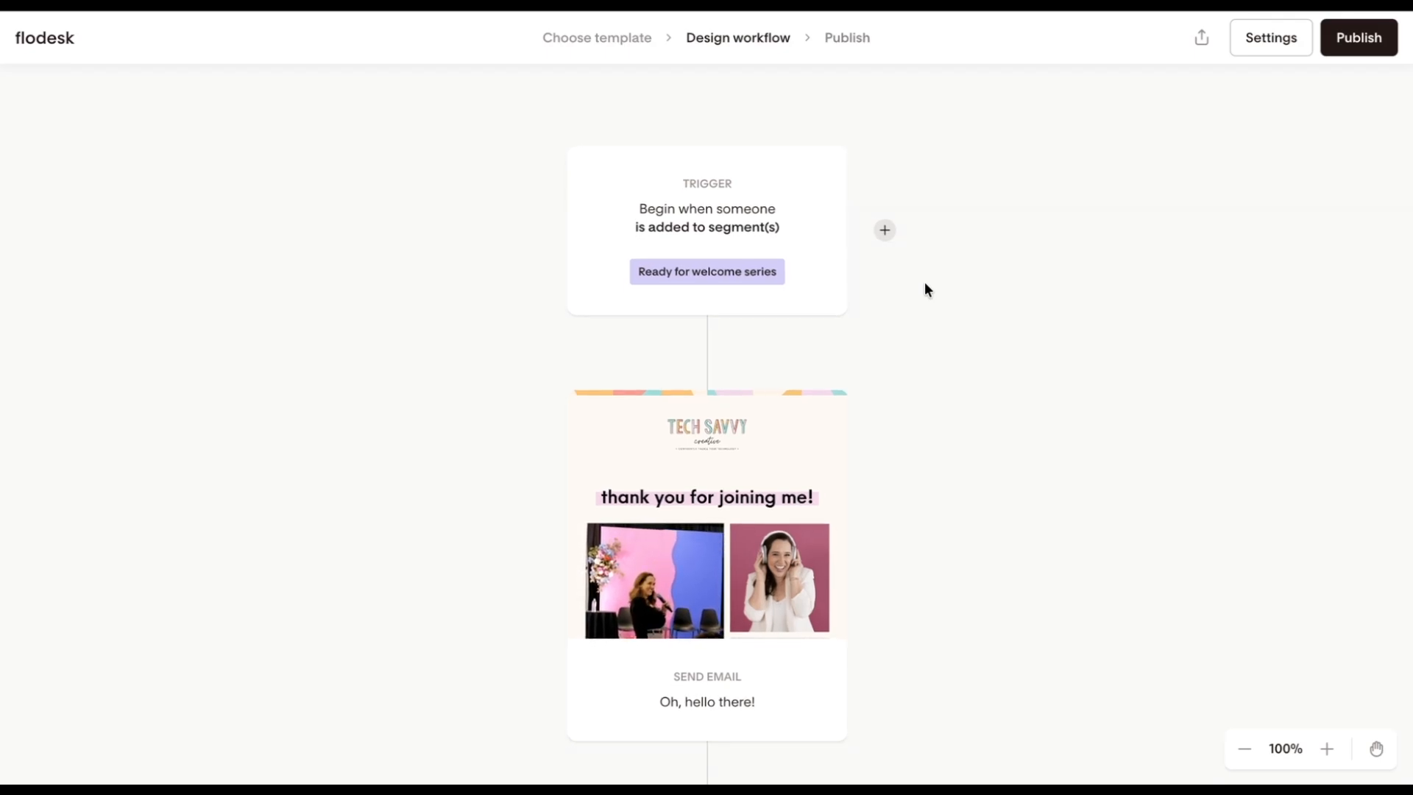
{"action": "scroll", "coordinate": [924, 288], "scroll_direction": "down", "scroll_amount": 1}
{"action": "scroll", "coordinate": [925, 288], "scroll_direction": "down", "scroll_amount": 3}
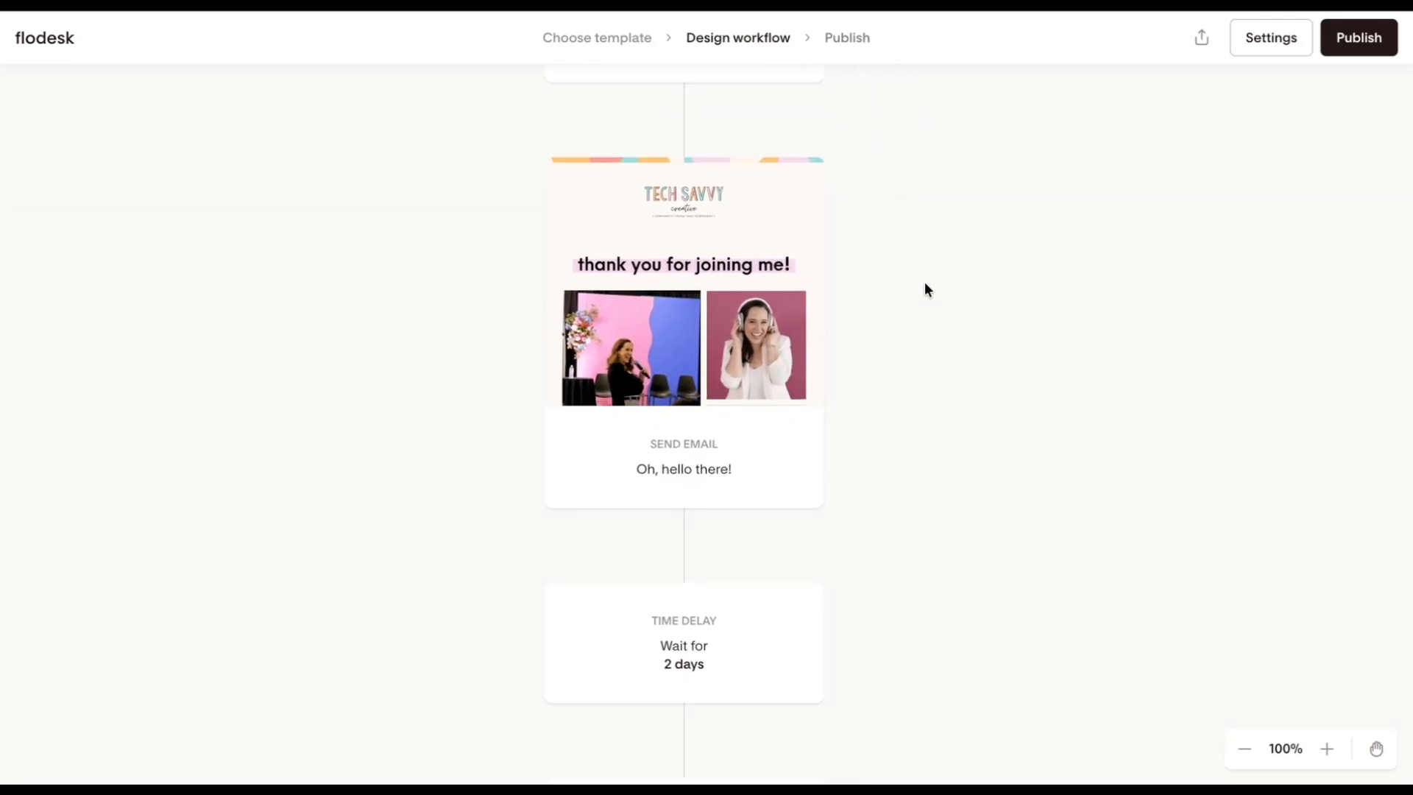
{"action": "scroll", "coordinate": [926, 289], "scroll_direction": "down", "scroll_amount": 4}
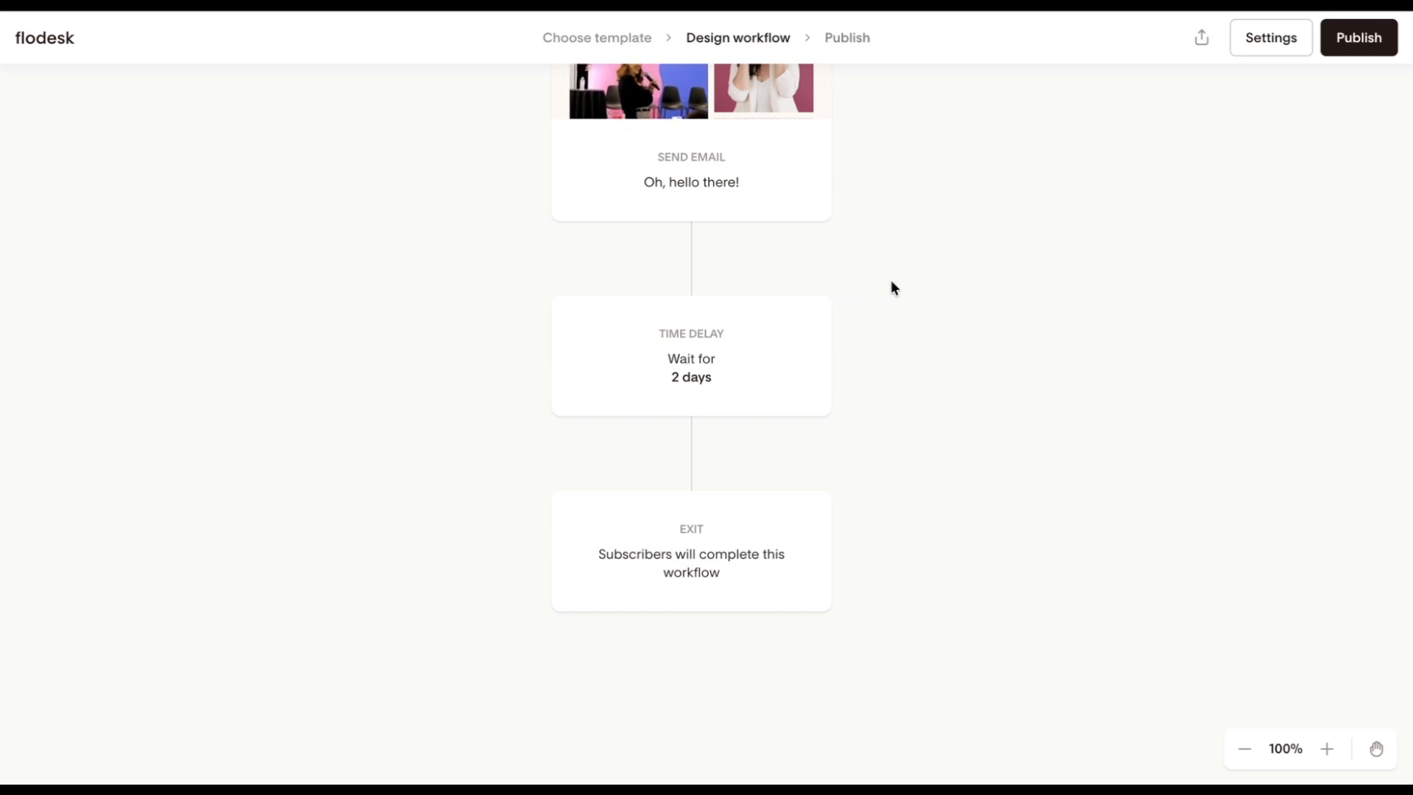
Step: Add a Multiple branch step between the 2 days time delay and the exit
{"action": "mouse_move", "coordinate": [693, 459]}
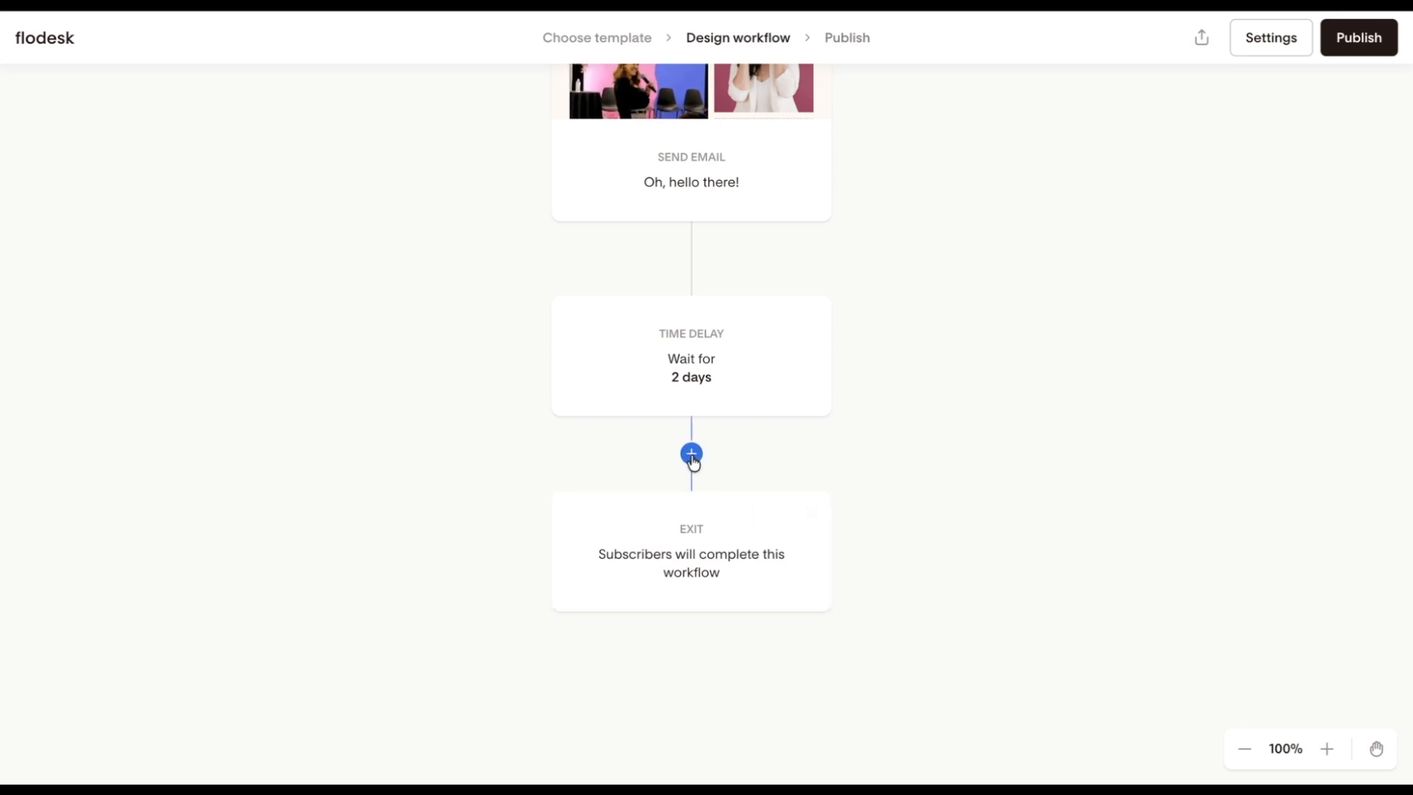
{"action": "left_click", "coordinate": [692, 454]}
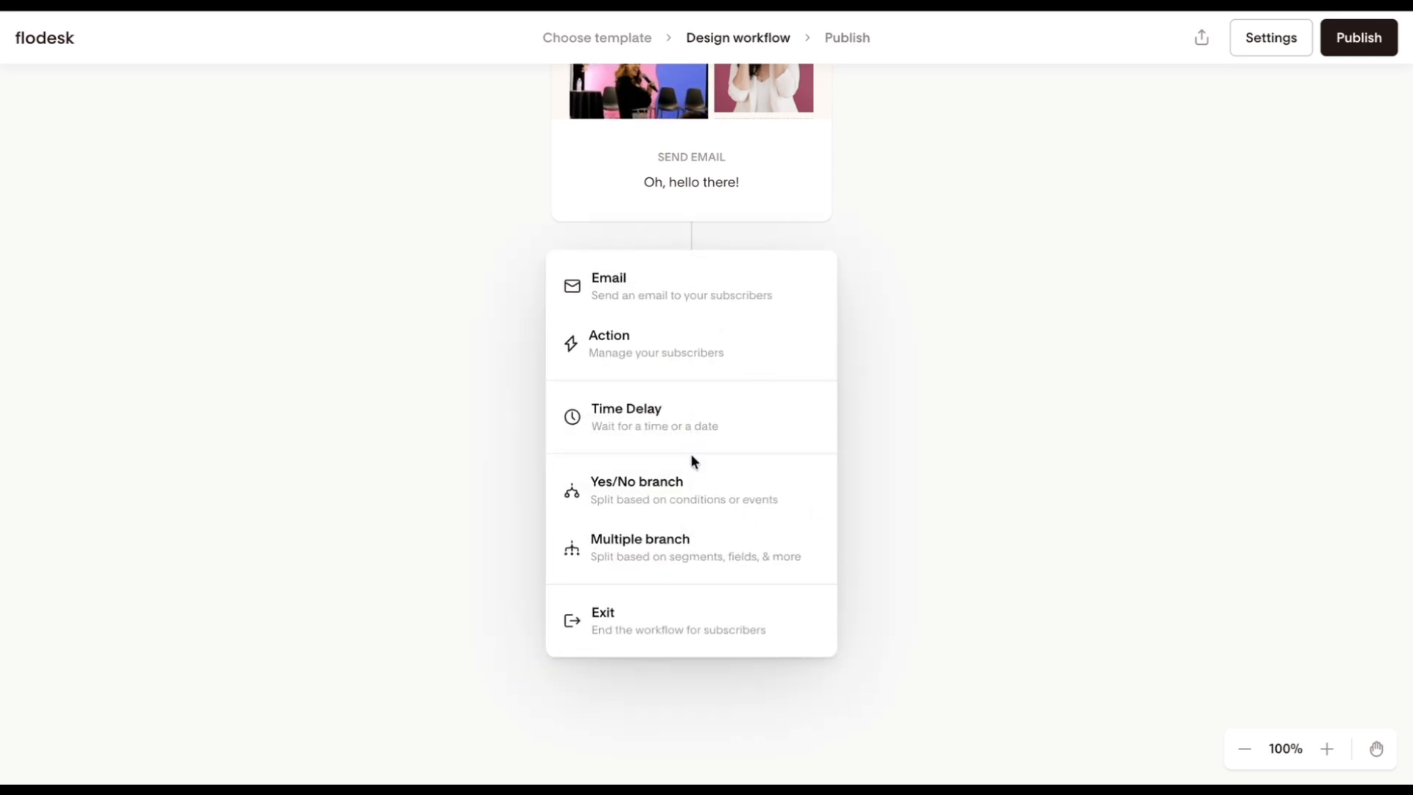
{"action": "left_click", "coordinate": [702, 560]}
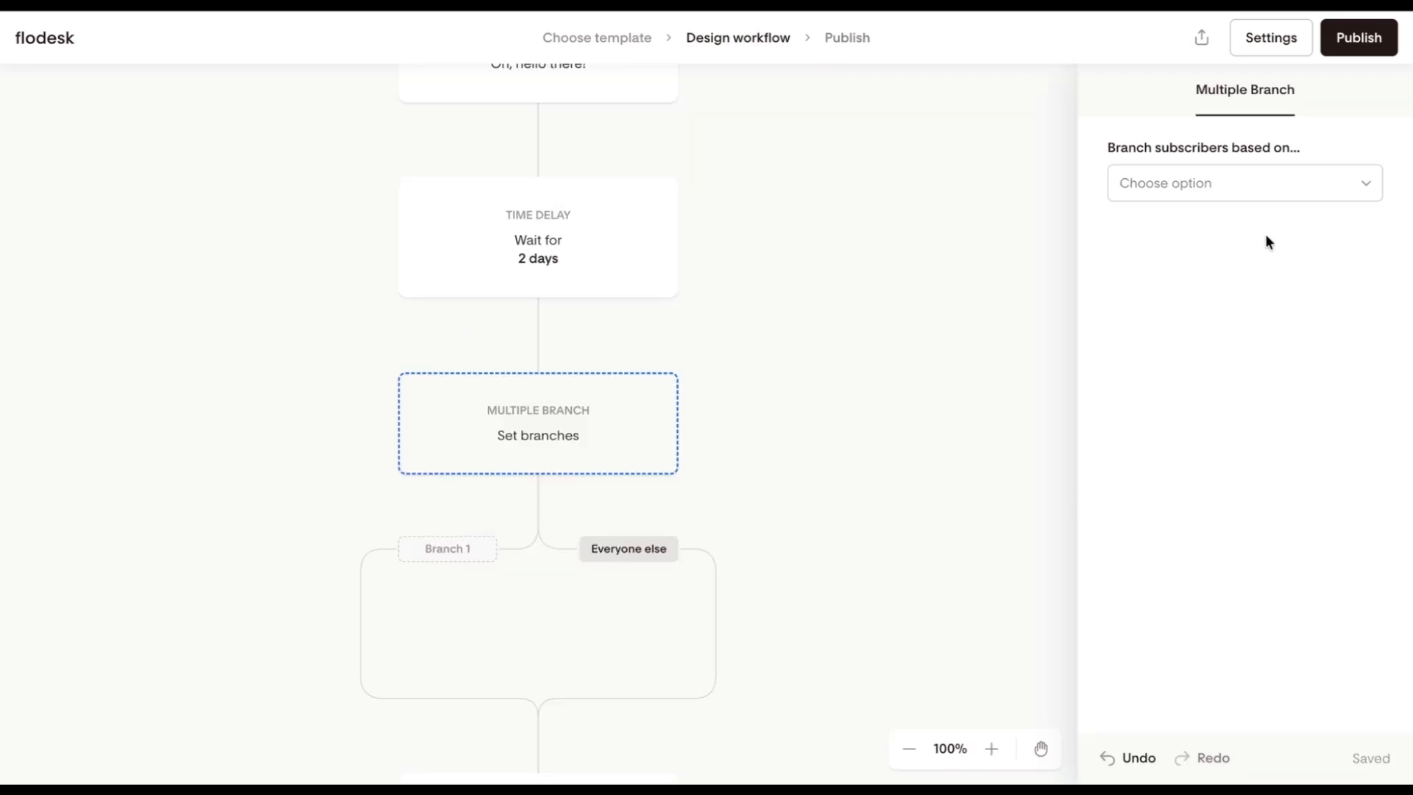
Step: Base the Multiple branch on data field values, using a new data field named State
{"action": "left_click", "coordinate": [1272, 196]}
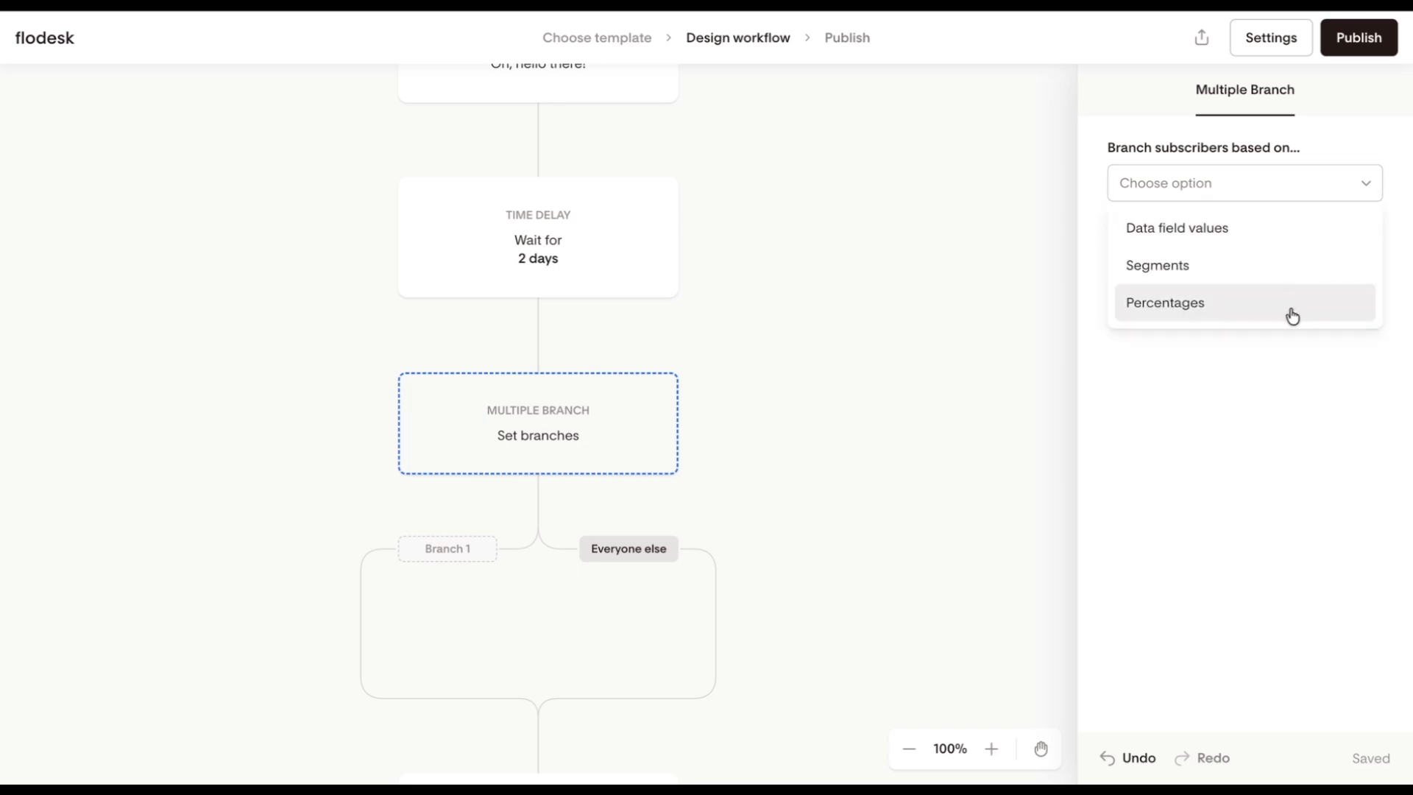
{"action": "left_click", "coordinate": [1281, 234]}
{"action": "left_click", "coordinate": [1312, 262]}
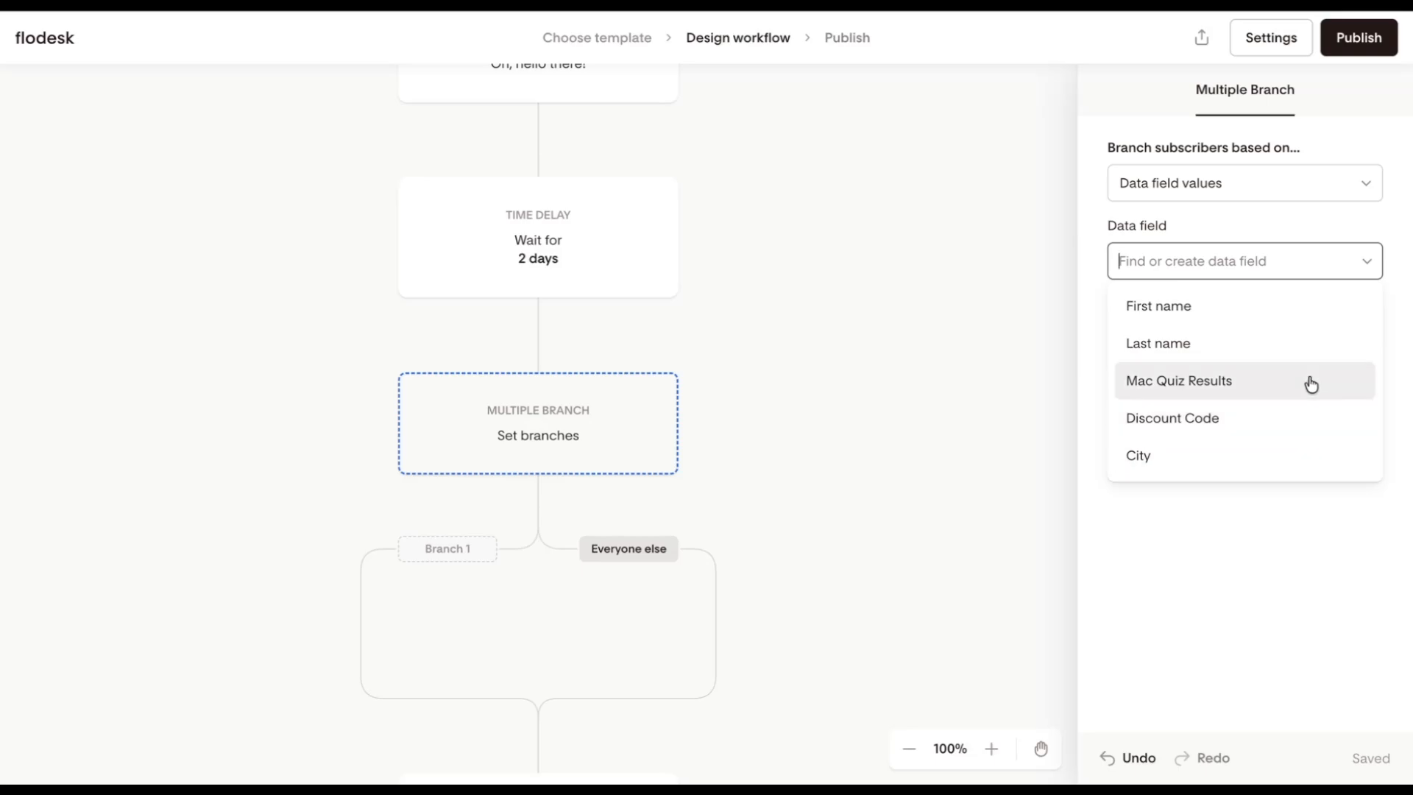
{"action": "left_click", "coordinate": [1282, 265]}
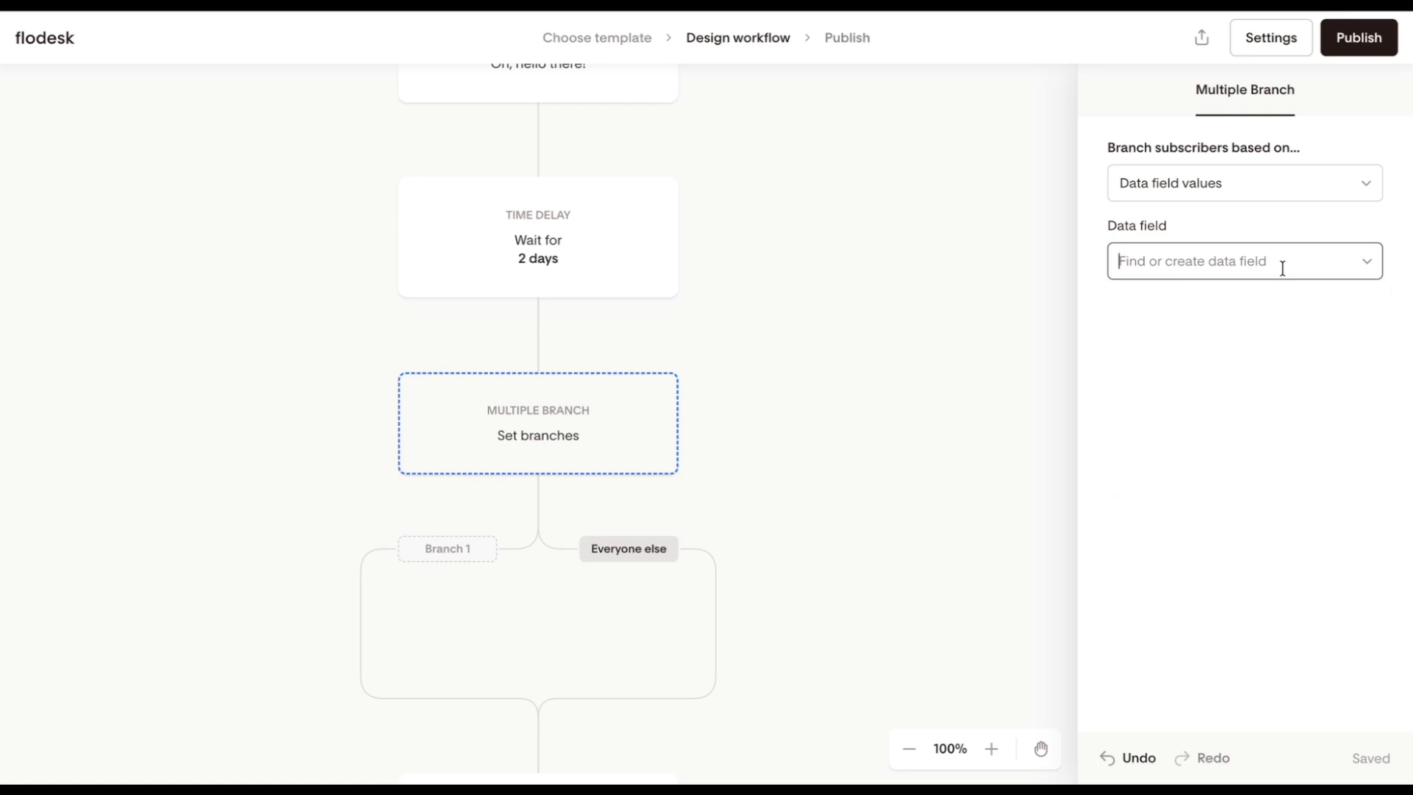
{"action": "type", "text": "State"}
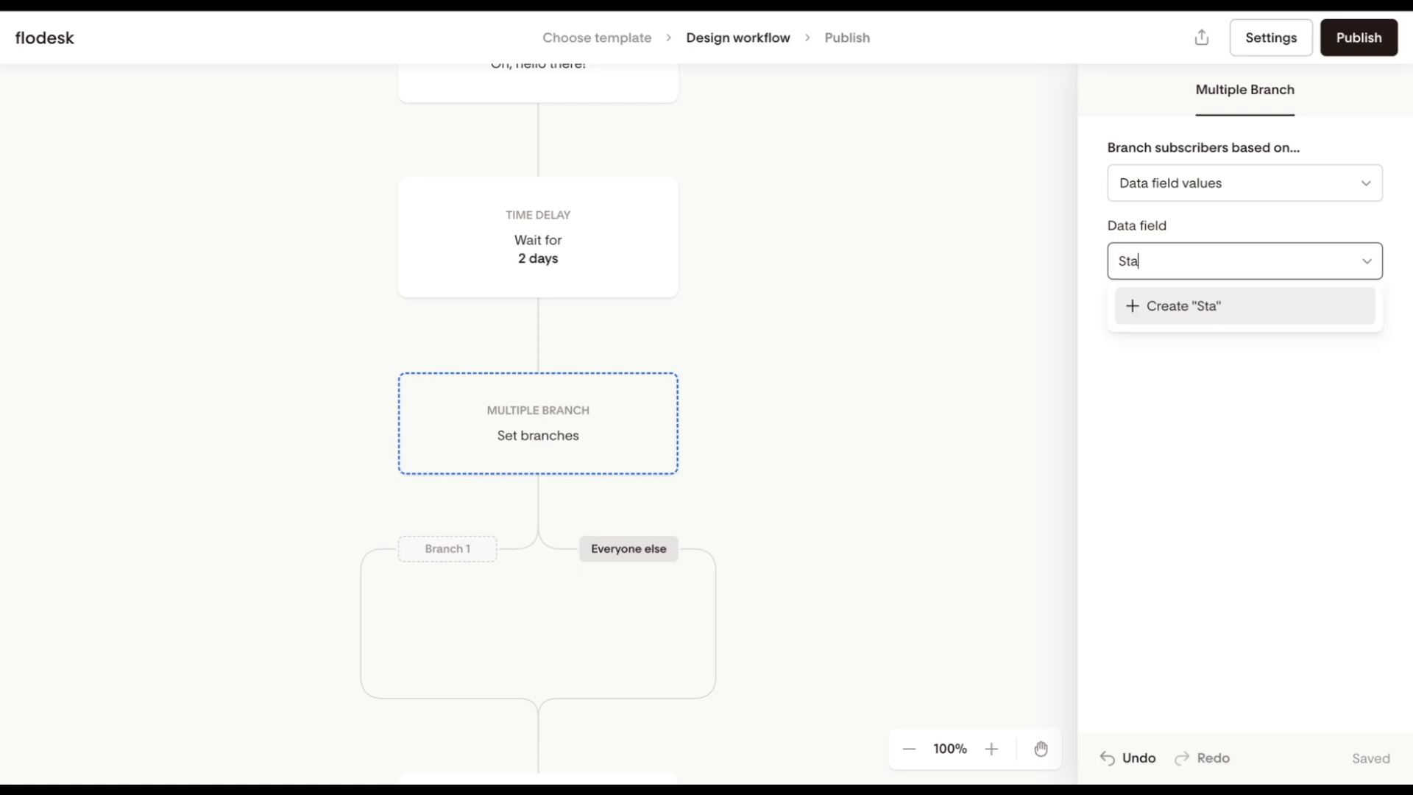
{"action": "left_click", "coordinate": [1262, 309]}
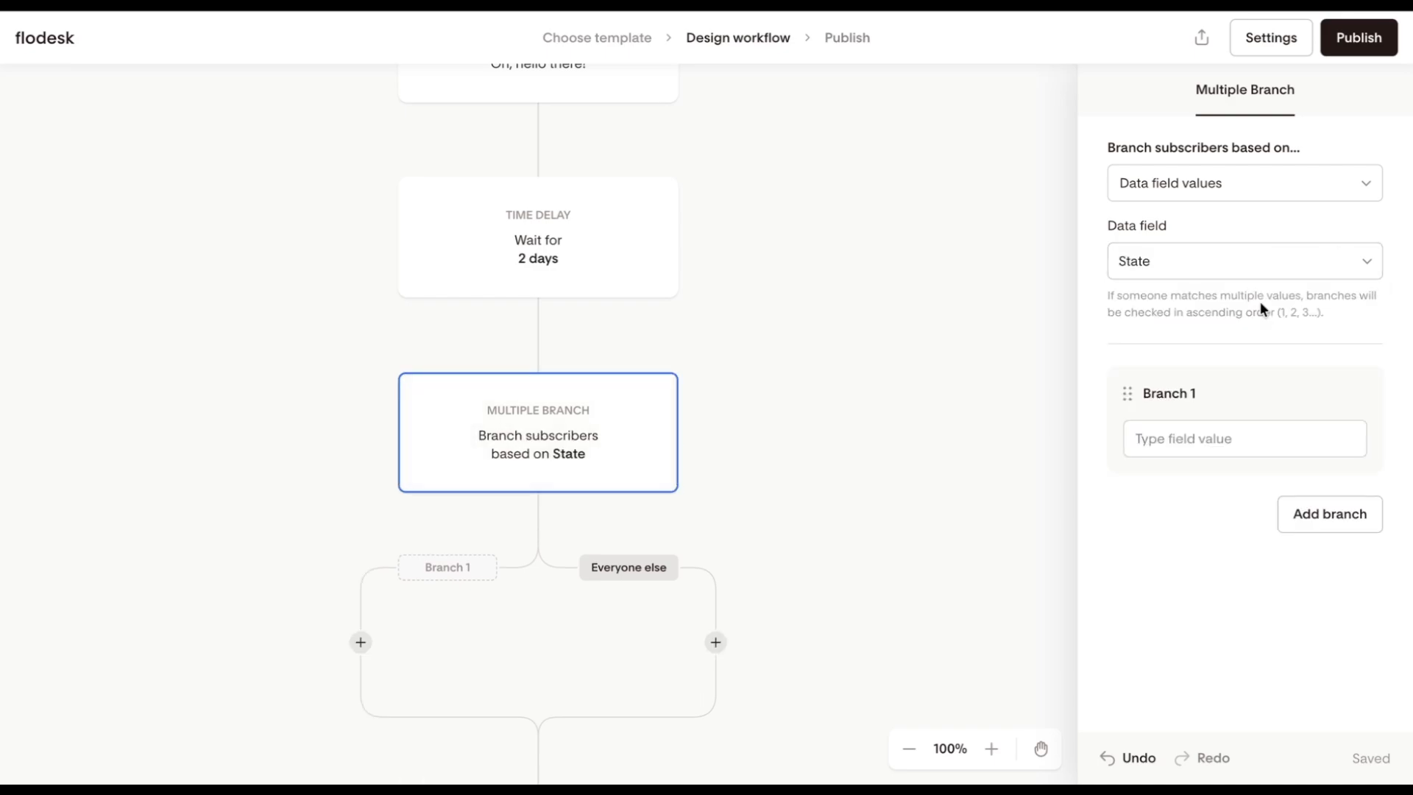
Step: Set up three branches with the State values Texas, Arizona and New York
{"action": "left_click", "coordinate": [1259, 438]}
{"action": "type", "text": "Texas"}
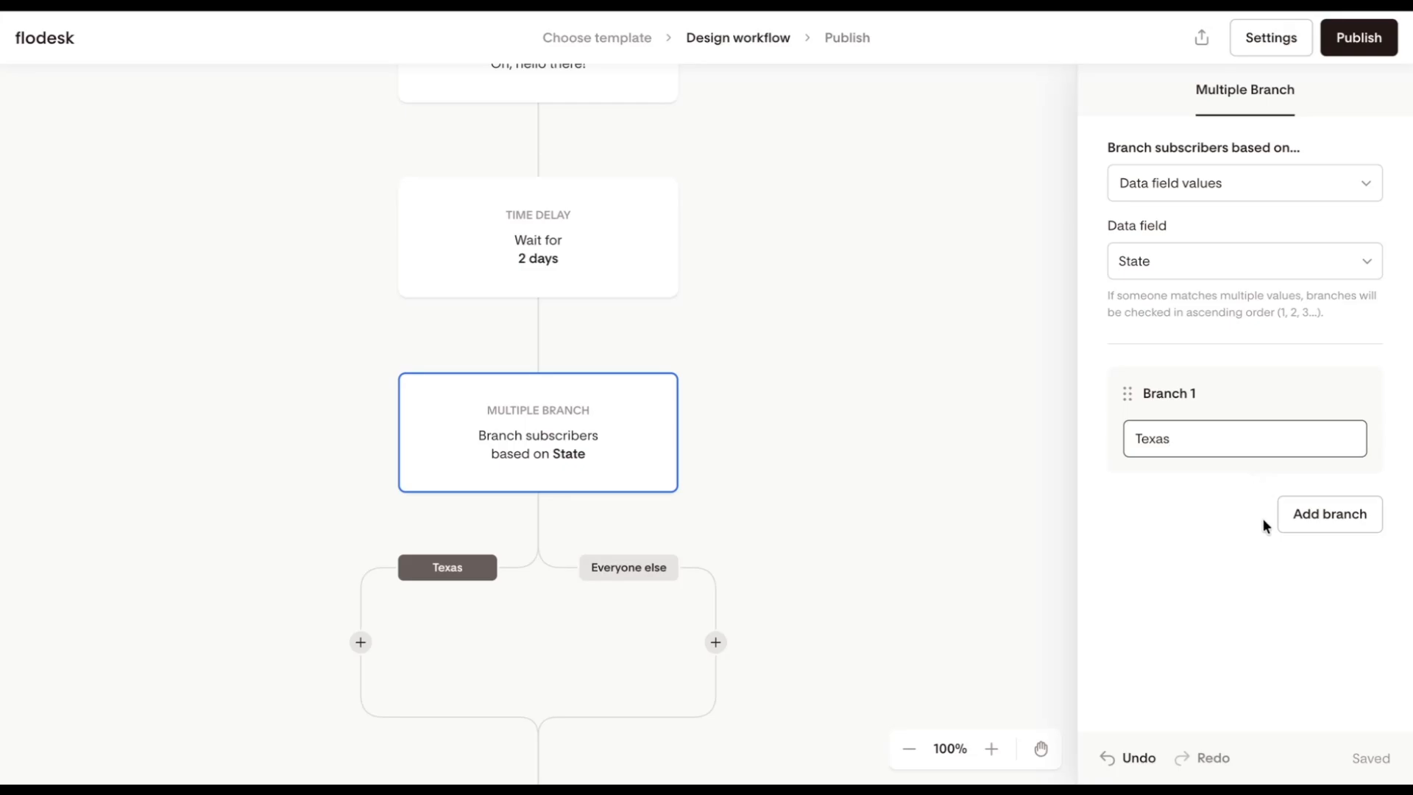
{"action": "left_click", "coordinate": [1327, 519]}
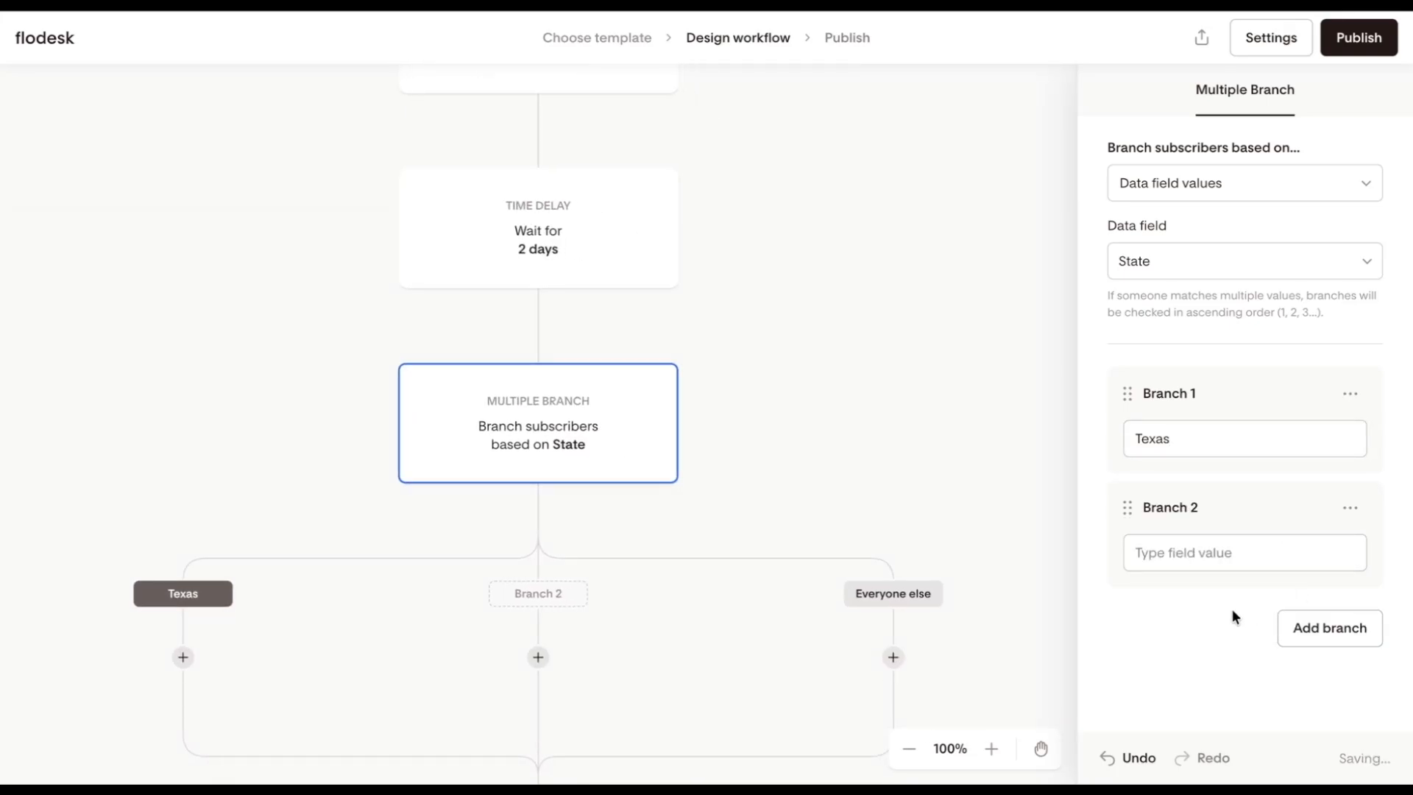
{"action": "left_click", "coordinate": [1210, 558]}
{"action": "type", "text": "Arizona"}
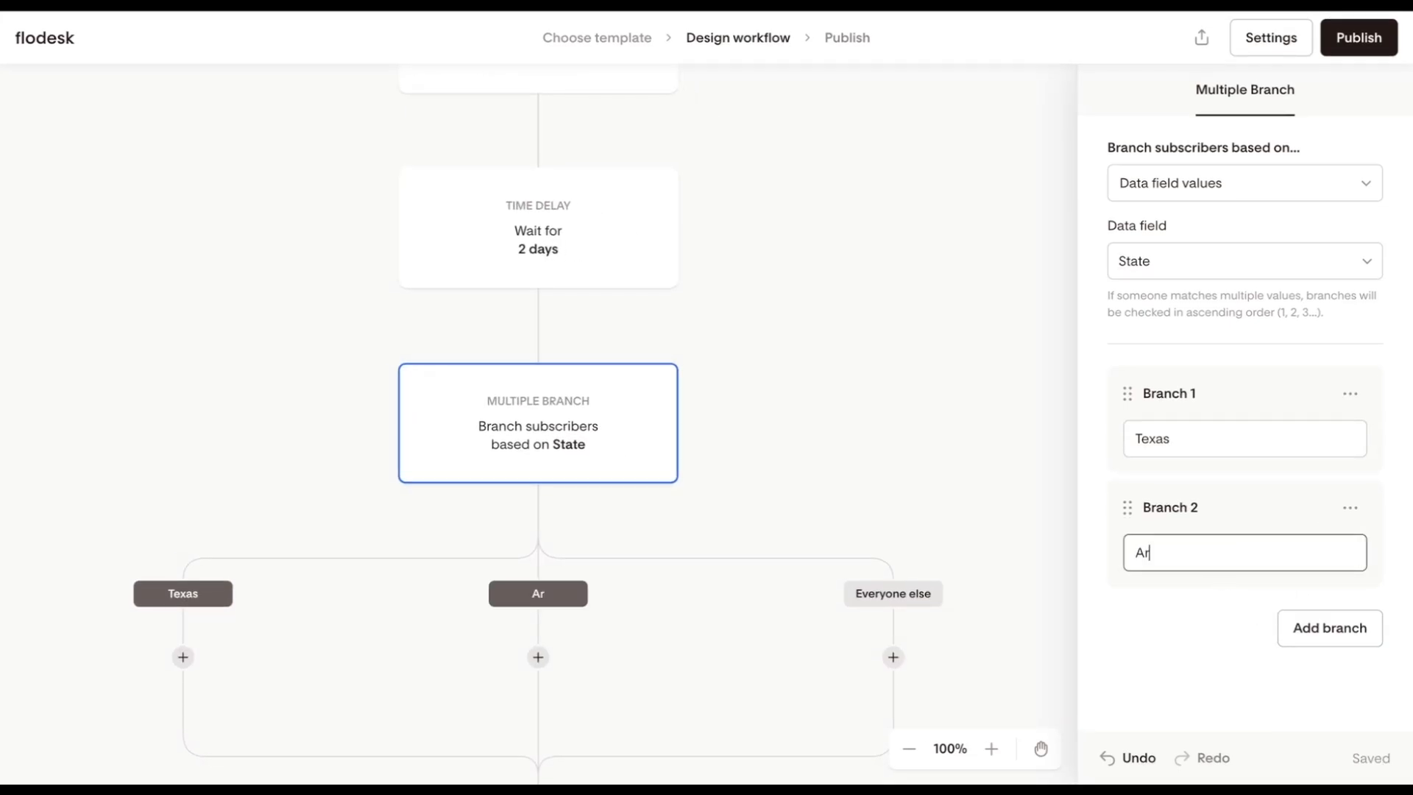
{"action": "left_click", "coordinate": [1308, 637]}
{"action": "left_click", "coordinate": [1214, 666]}
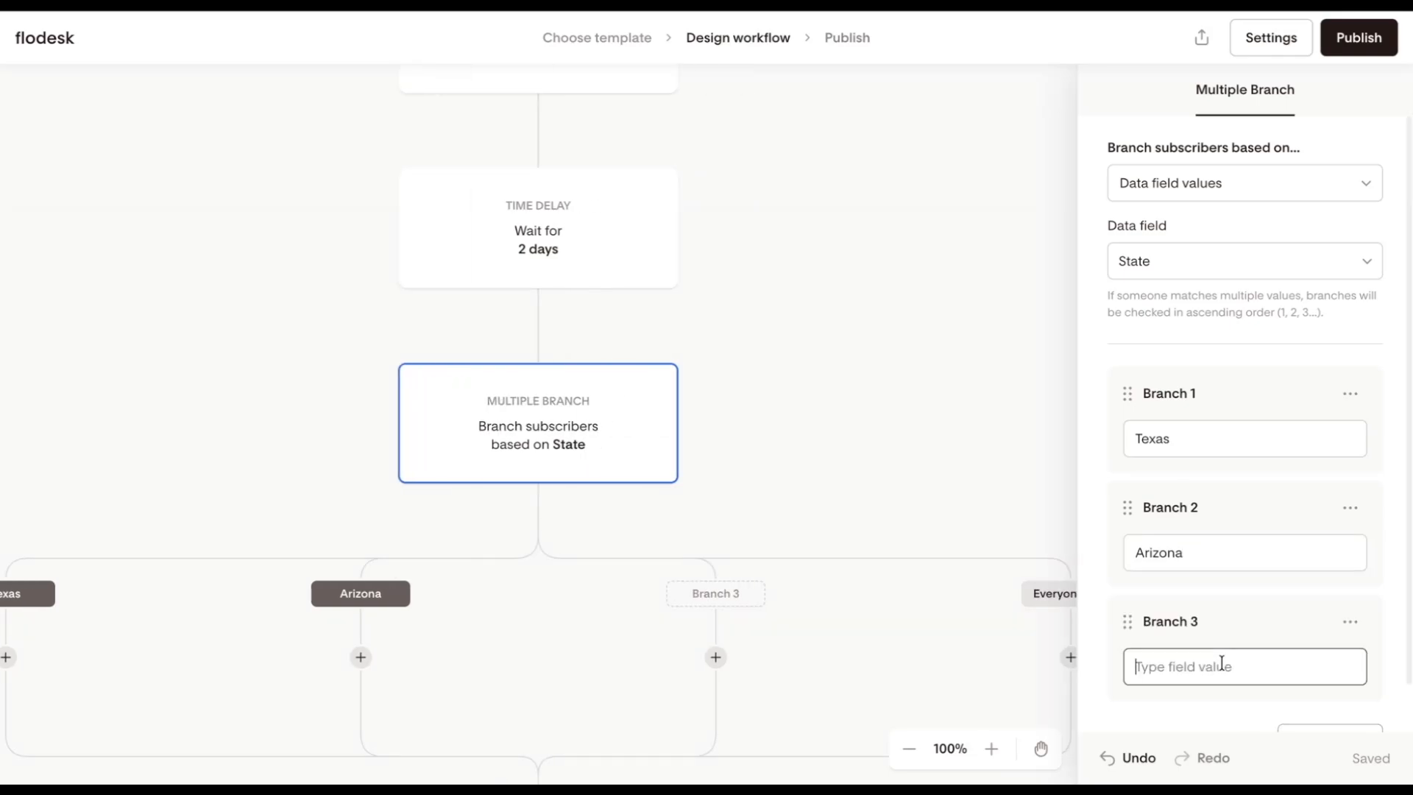
{"action": "type", "text": "New York"}
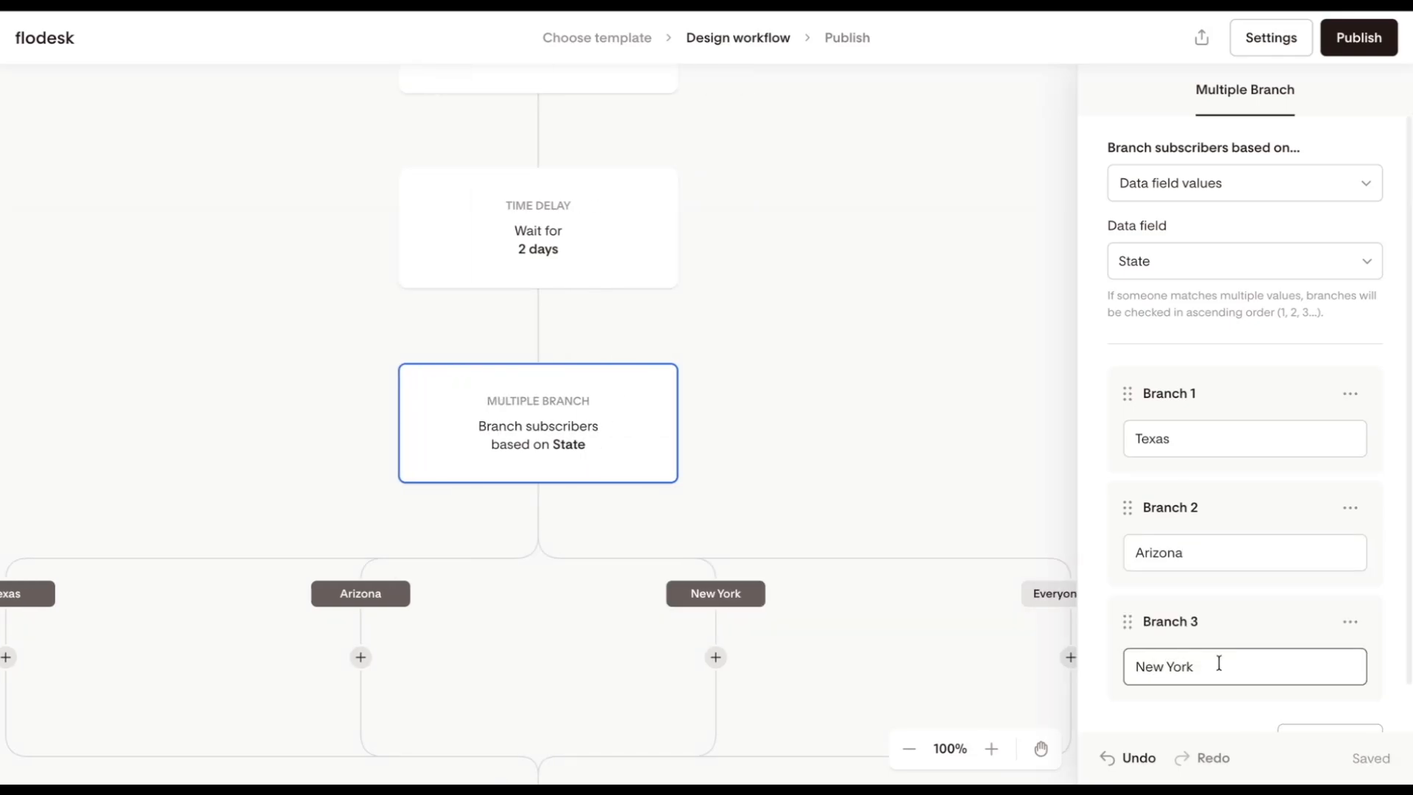
Step: Switch the Multiple branch to split by segments and assign the In Person Event segment to Branch 1
{"action": "scroll", "coordinate": [1203, 711], "scroll_direction": "down", "scroll_amount": 1}
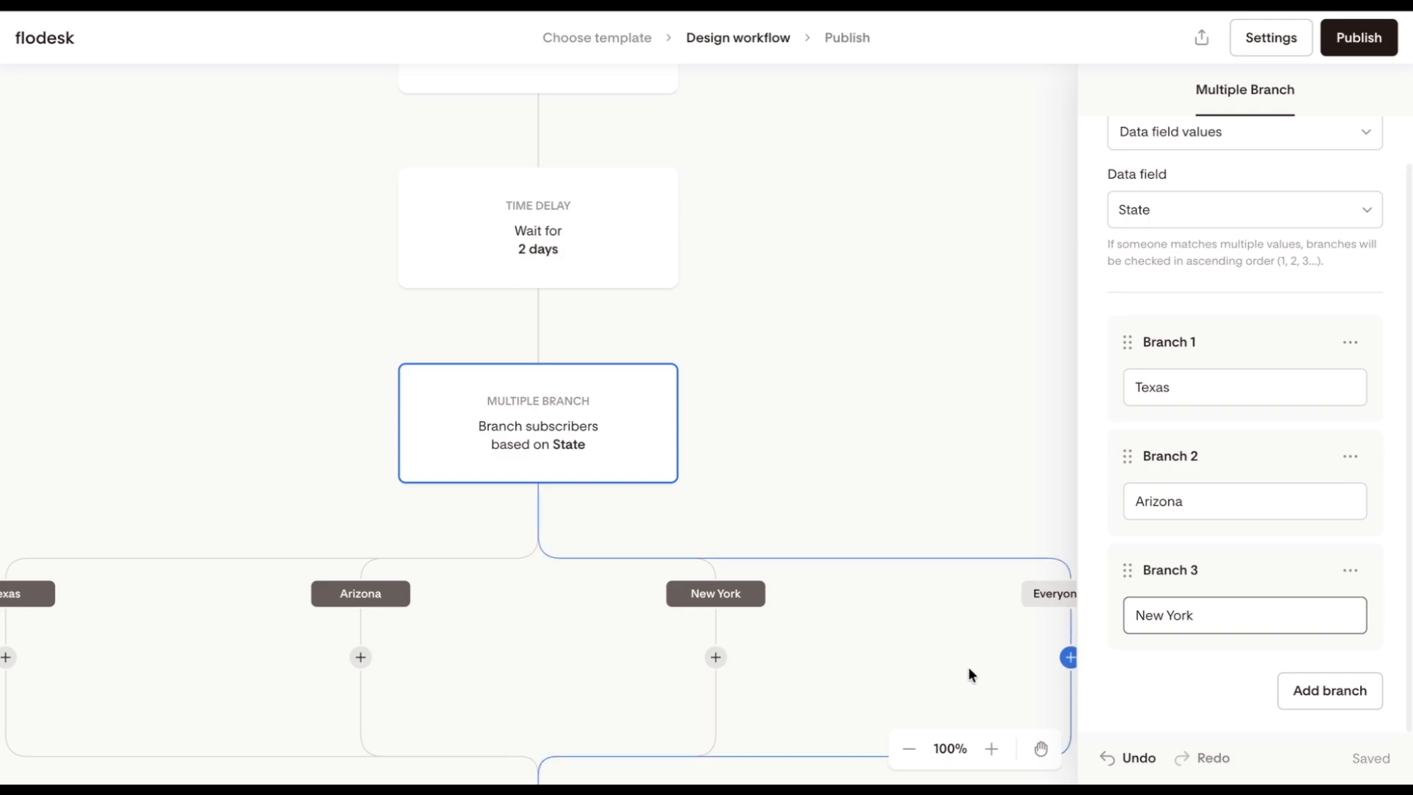
{"action": "scroll", "coordinate": [968, 667], "scroll_direction": "down", "scroll_amount": 5}
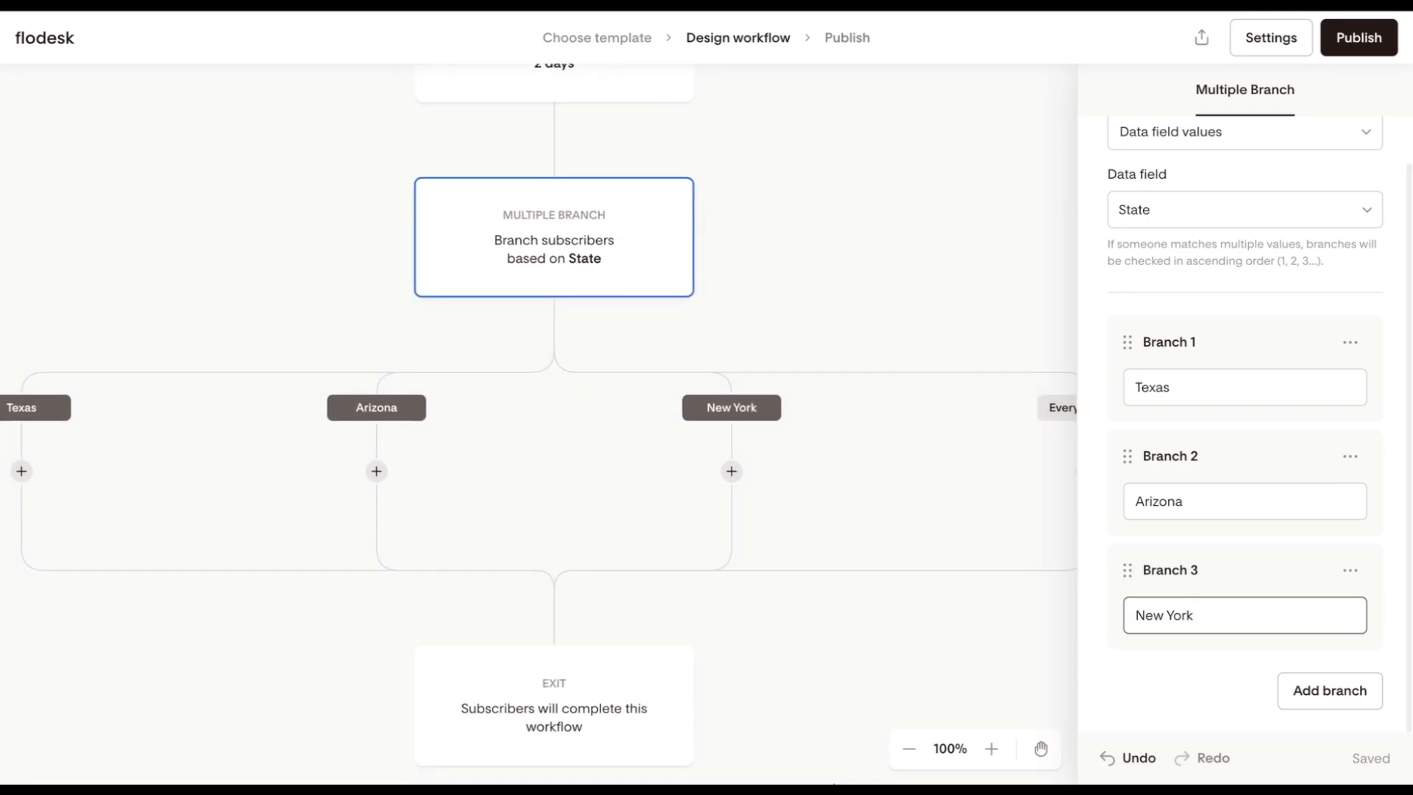
{"action": "left_click", "coordinate": [910, 758]}
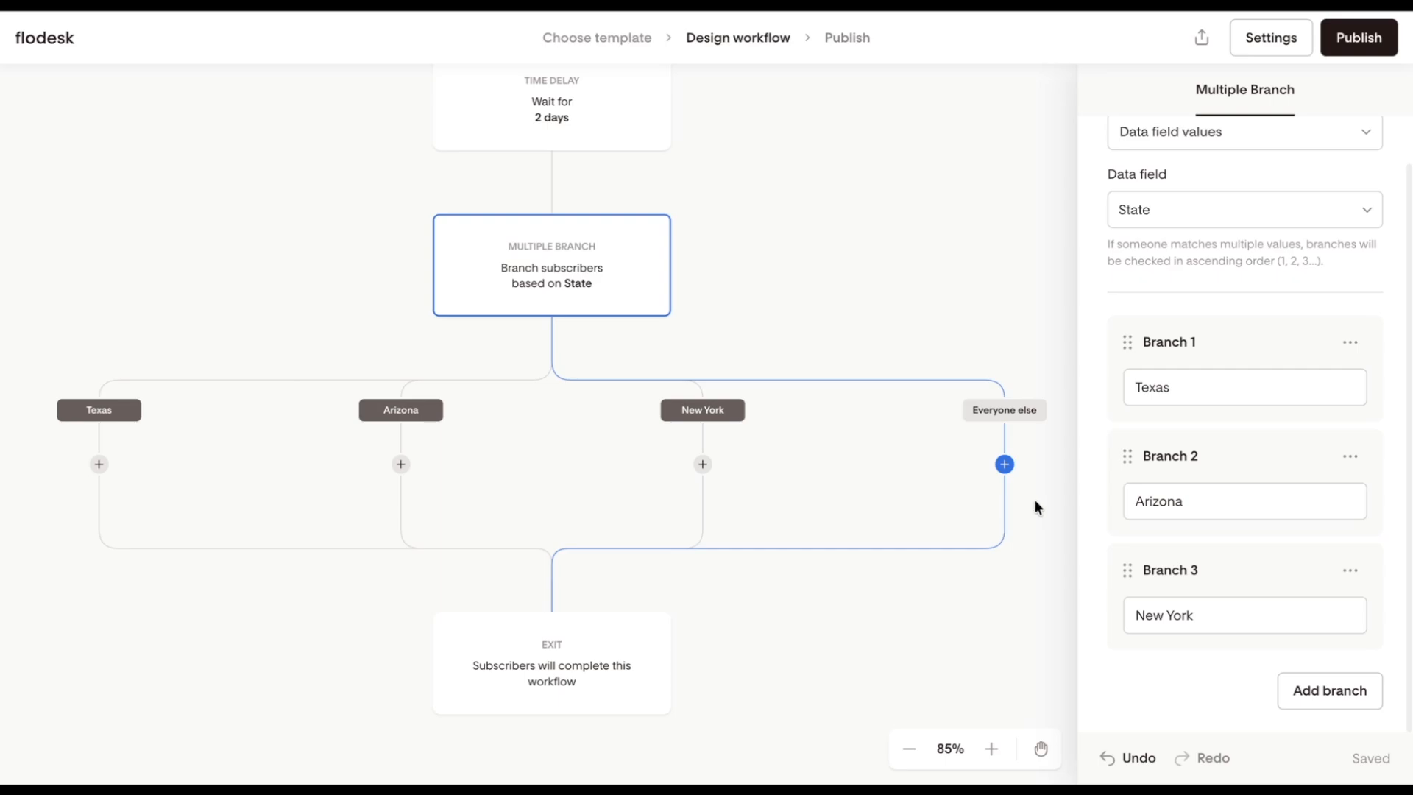
{"action": "scroll", "coordinate": [1237, 287], "scroll_direction": "up", "scroll_amount": 1}
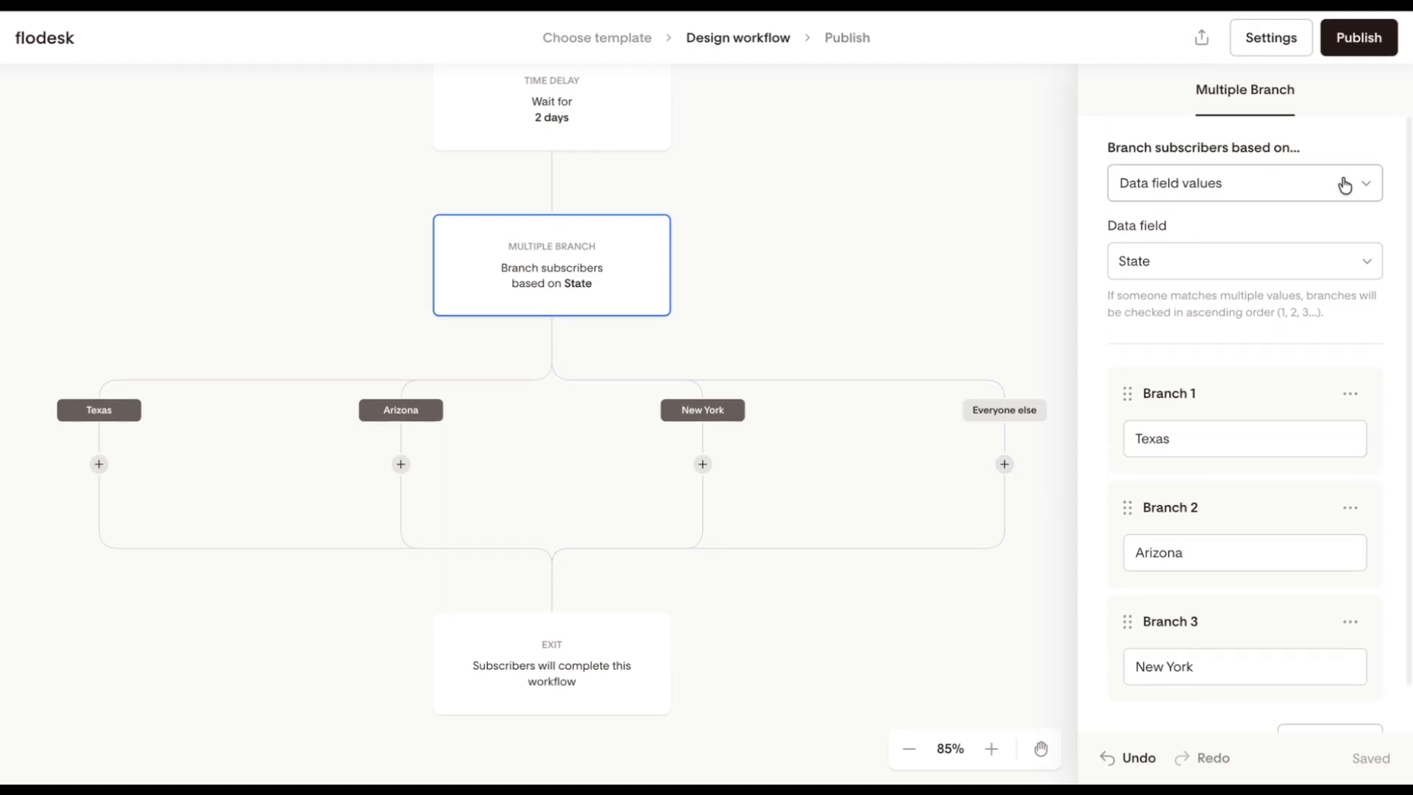
{"action": "left_click", "coordinate": [1340, 186]}
{"action": "left_click", "coordinate": [1255, 265]}
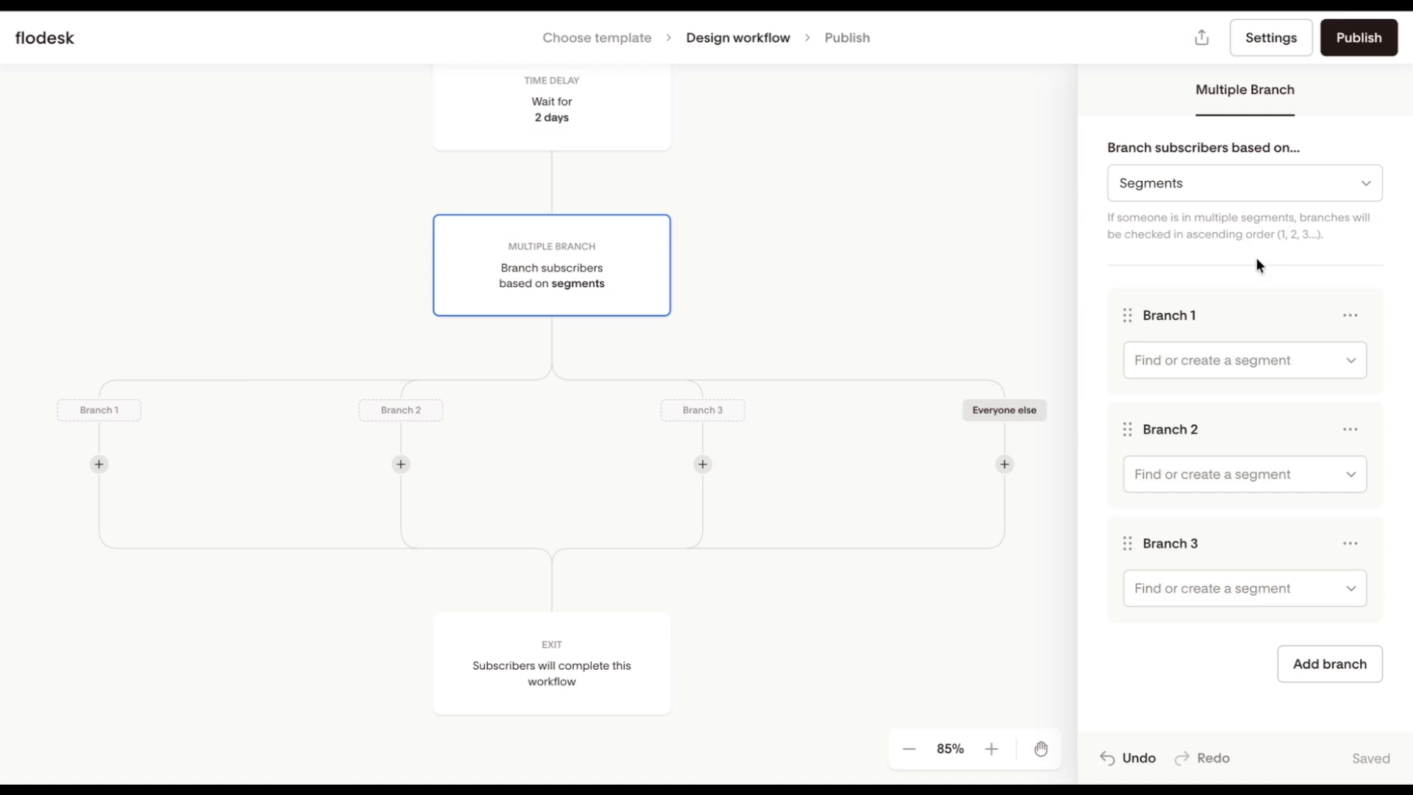
{"action": "left_click", "coordinate": [1309, 359]}
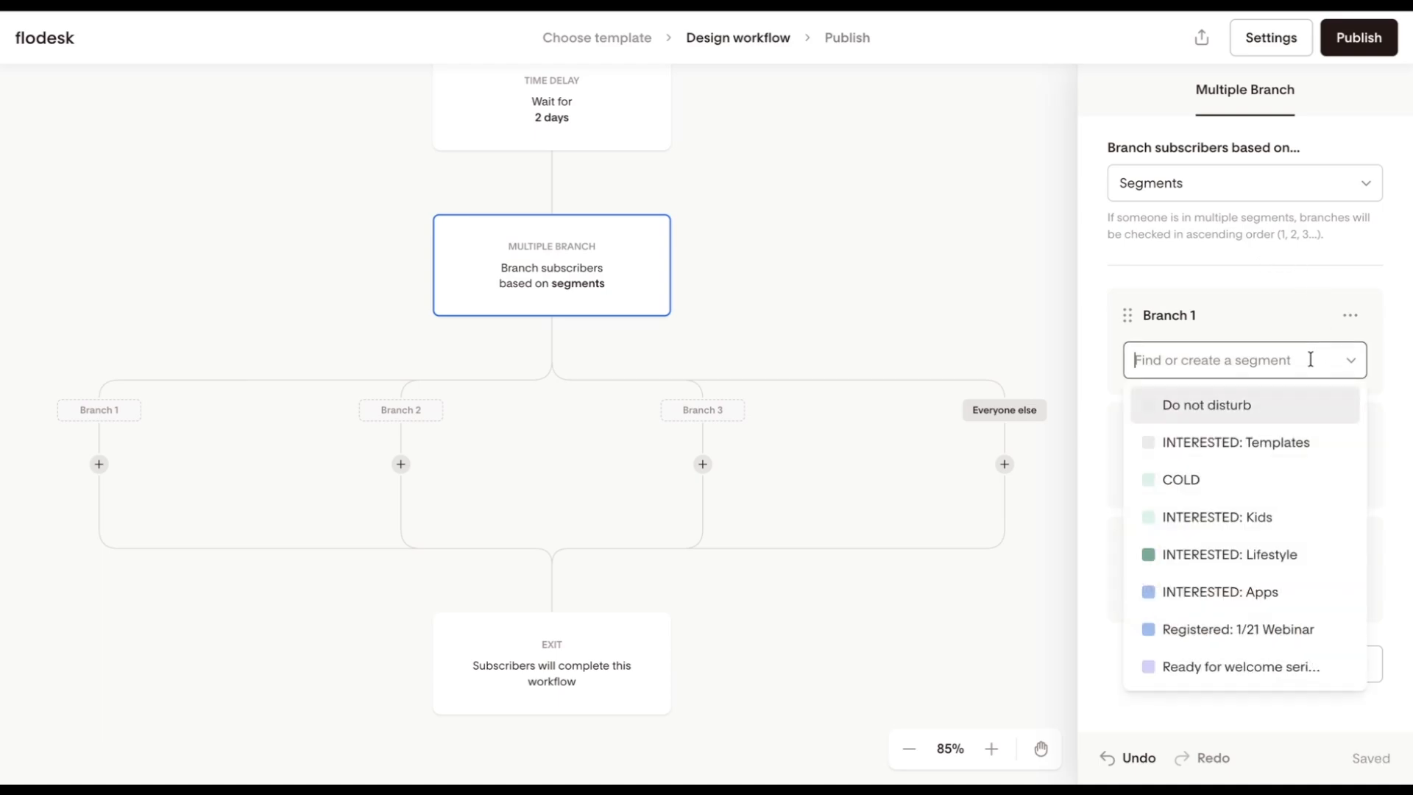
{"action": "type", "text": "In"}
{"action": "left_click", "coordinate": [1248, 446]}
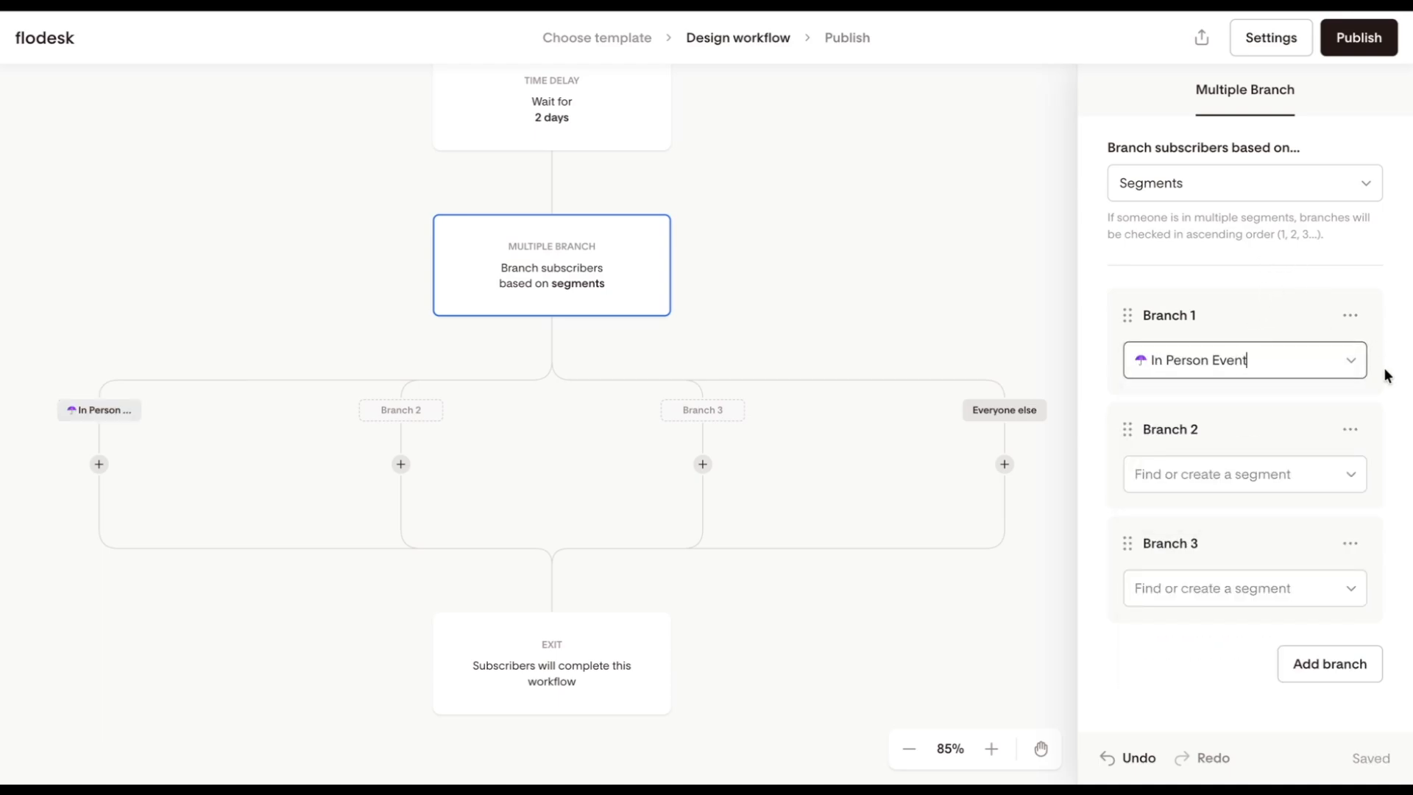
Step: Delete Branch 2 and assign the Online event segment to the remaining second branch
{"action": "left_click", "coordinate": [1349, 428]}
{"action": "left_click", "coordinate": [1302, 486]}
{"action": "left_click", "coordinate": [1289, 472]}
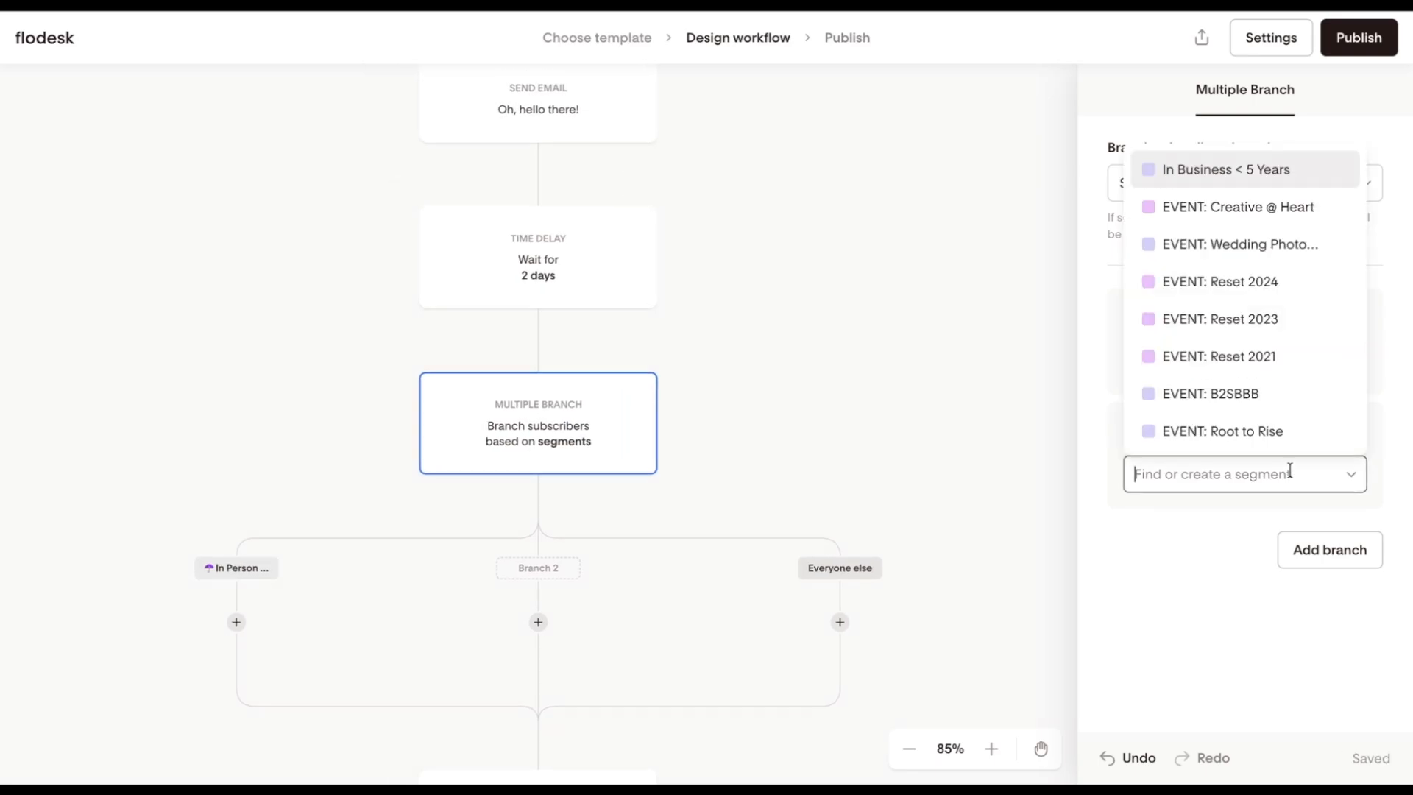
{"action": "type", "text": "online"}
{"action": "left_click", "coordinate": [1282, 517]}
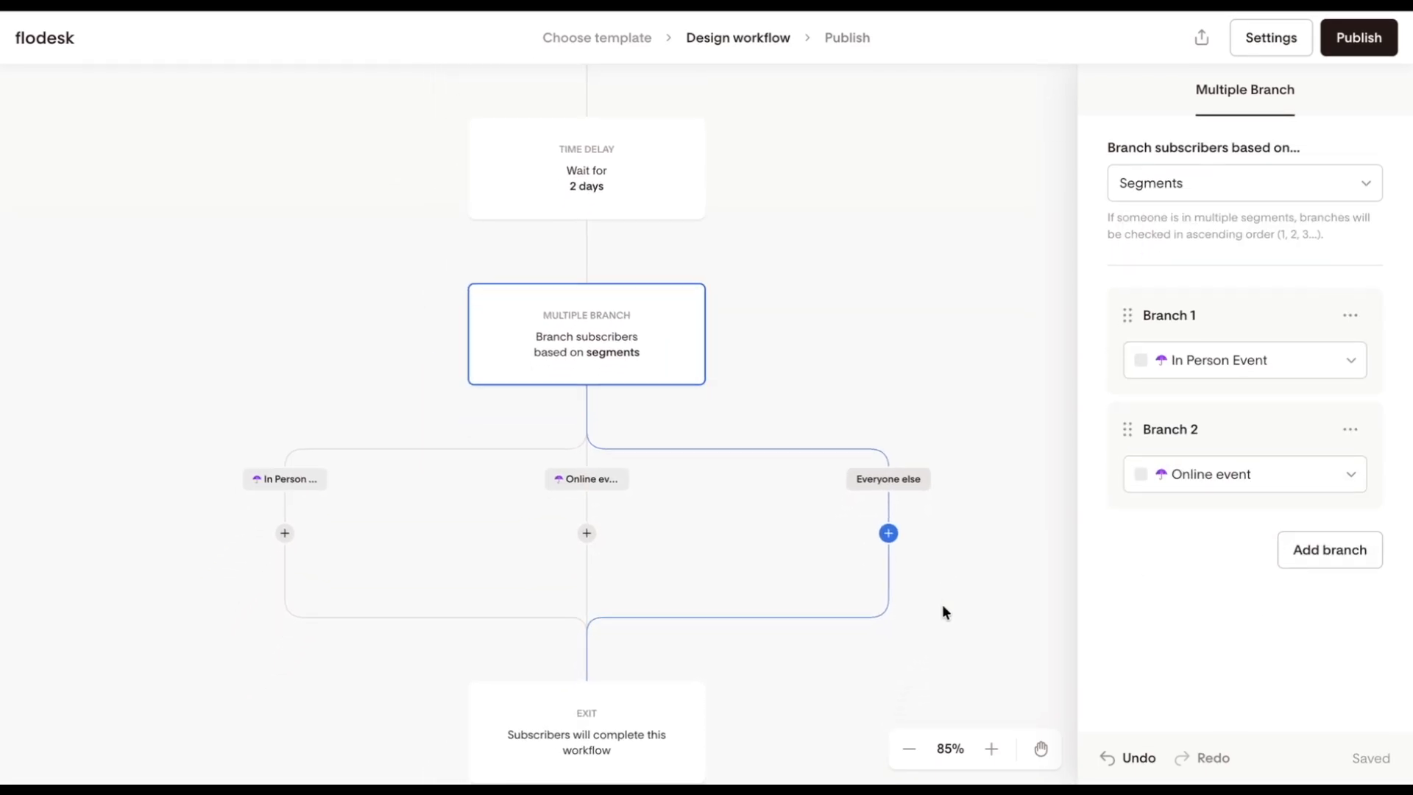
Step: Change the Multiple branch to split subscribers based on percentages
{"action": "left_click", "coordinate": [991, 749]}
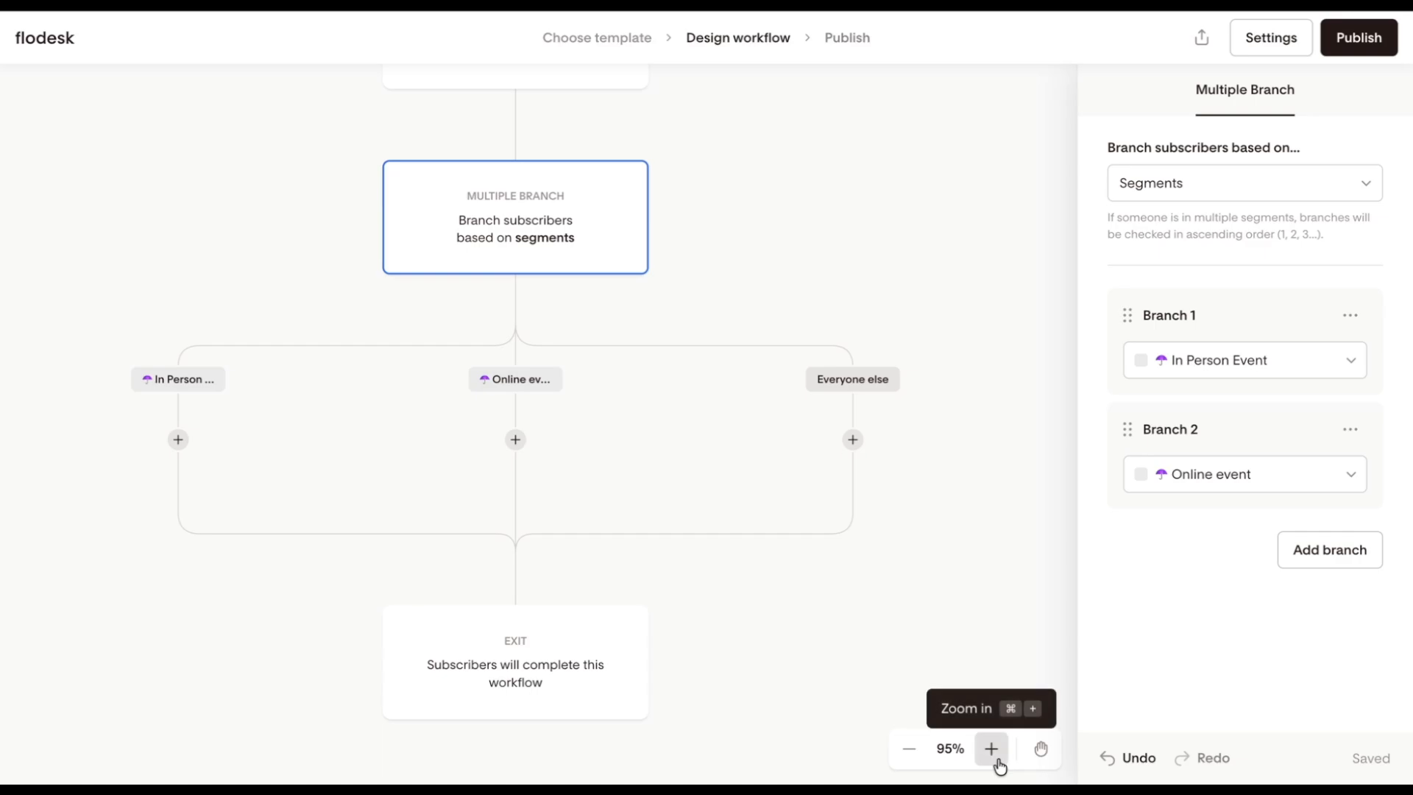
{"action": "left_click", "coordinate": [995, 756]}
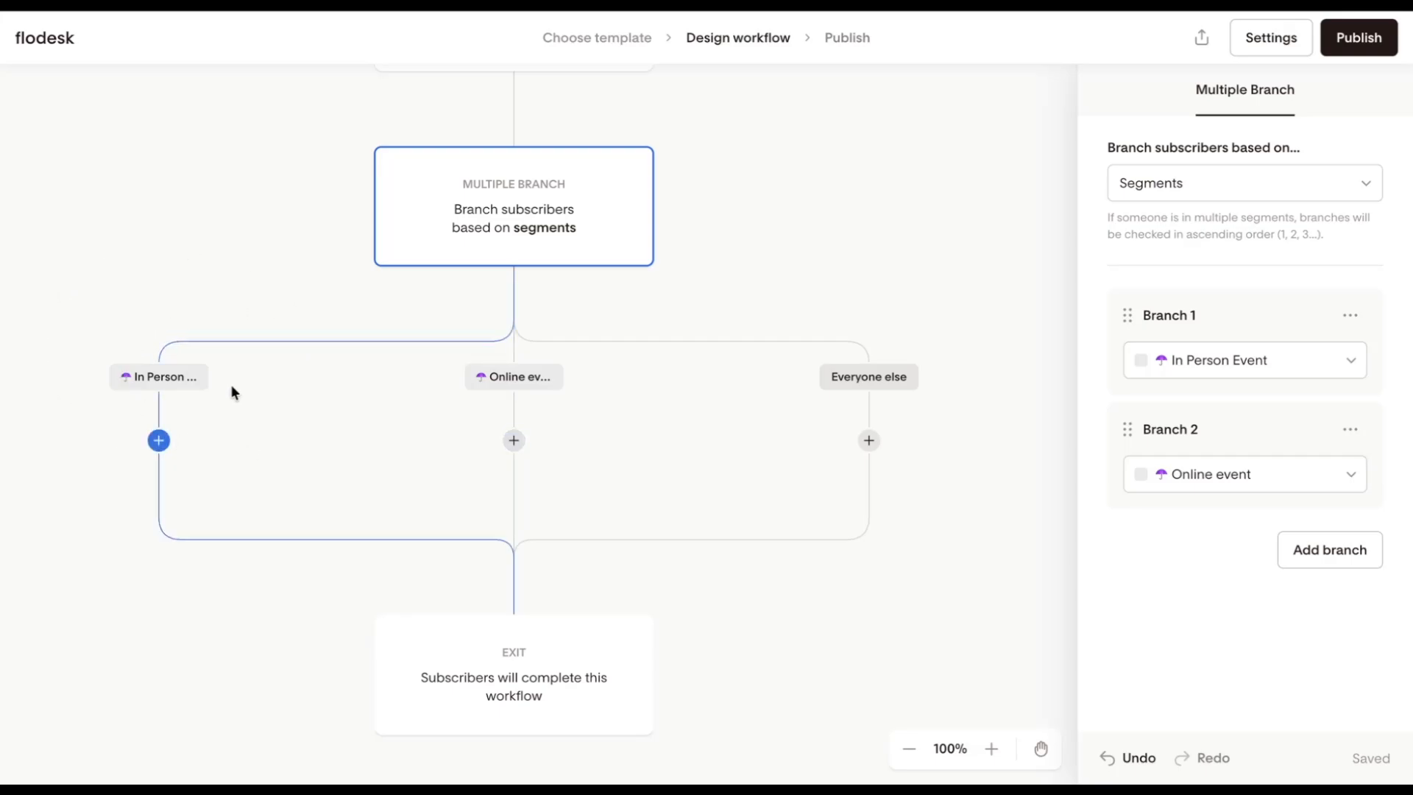
{"action": "scroll", "coordinate": [399, 419], "scroll_direction": "up", "scroll_amount": 5}
{"action": "scroll", "coordinate": [398, 419], "scroll_direction": "down", "scroll_amount": 3}
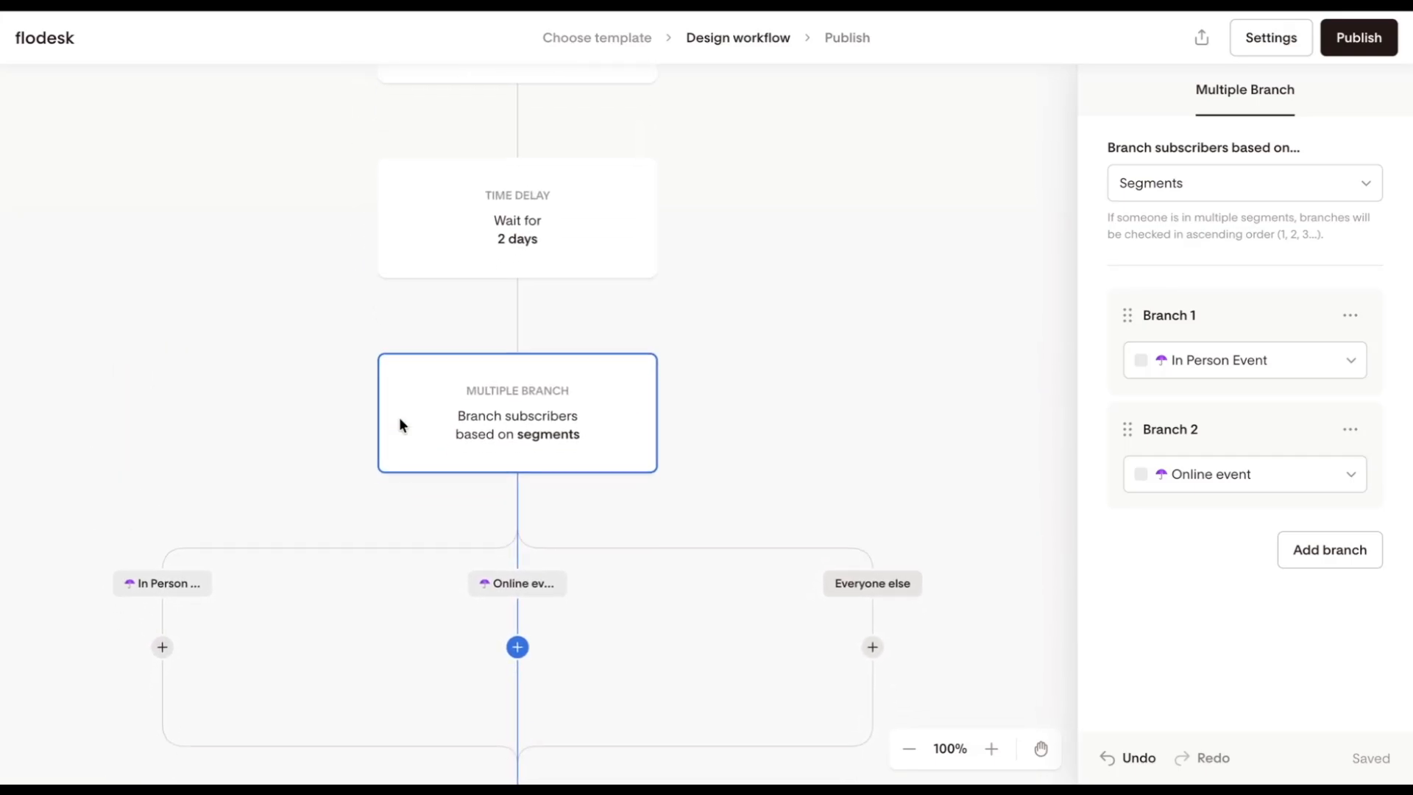
{"action": "scroll", "coordinate": [399, 419], "scroll_direction": "down", "scroll_amount": 1}
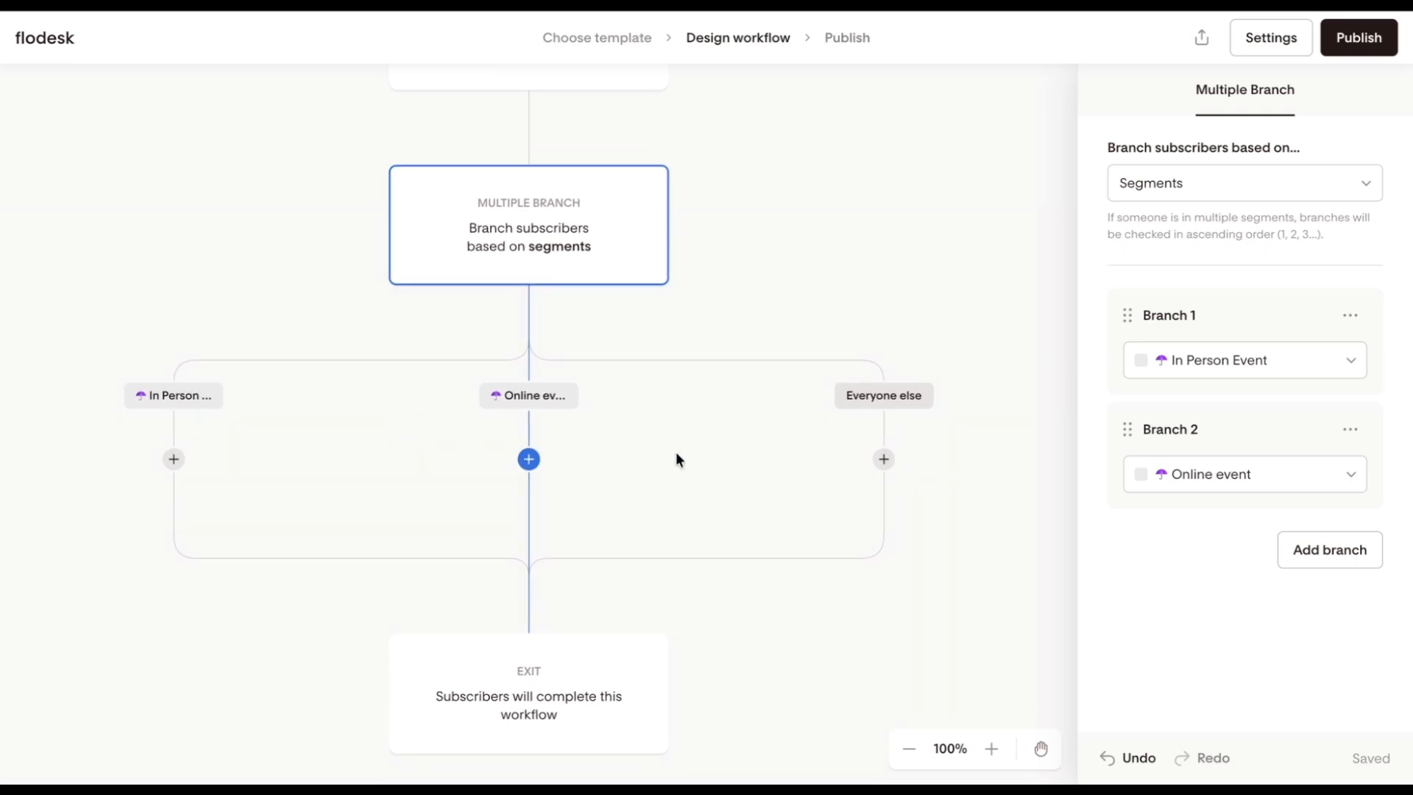
{"action": "left_click", "coordinate": [1180, 188]}
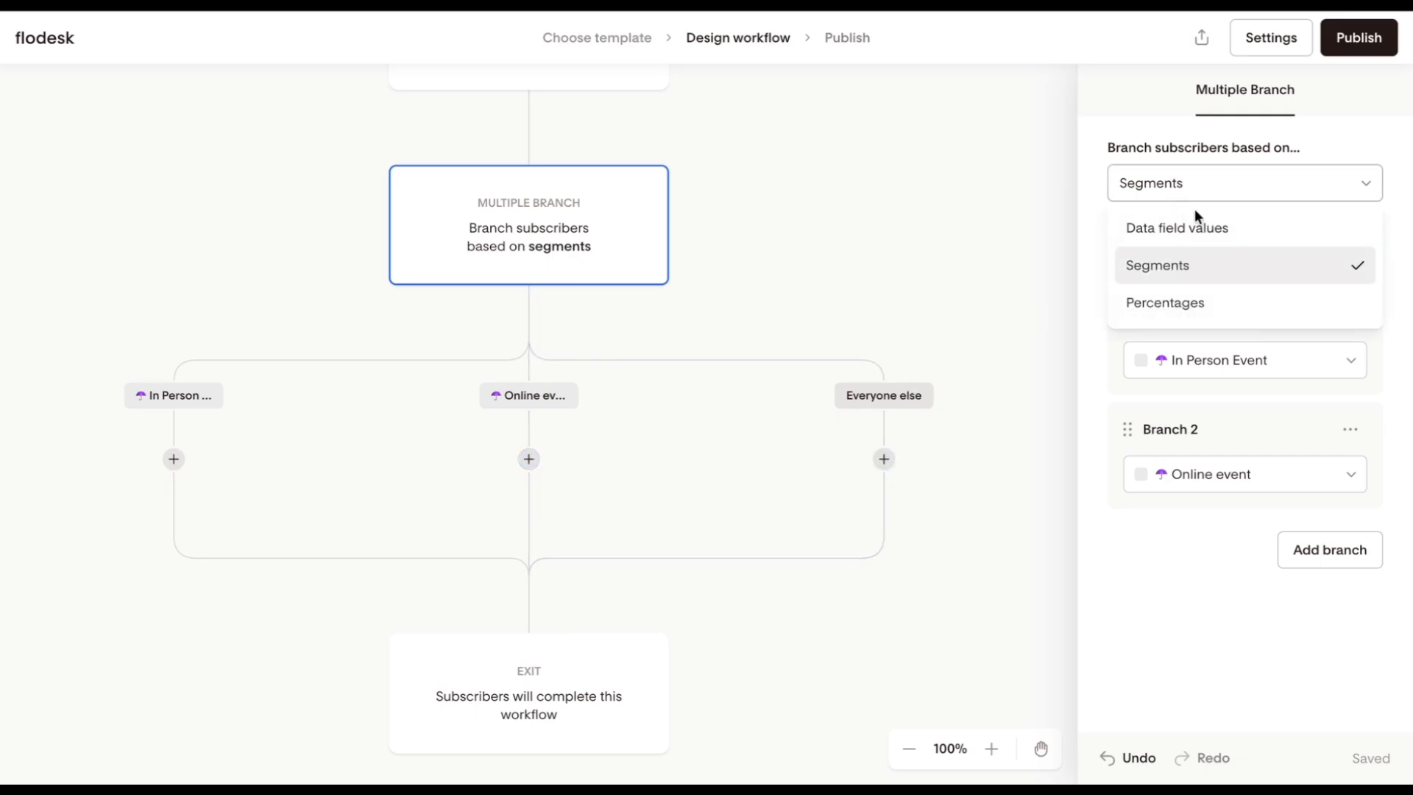
{"action": "left_click", "coordinate": [1211, 302]}
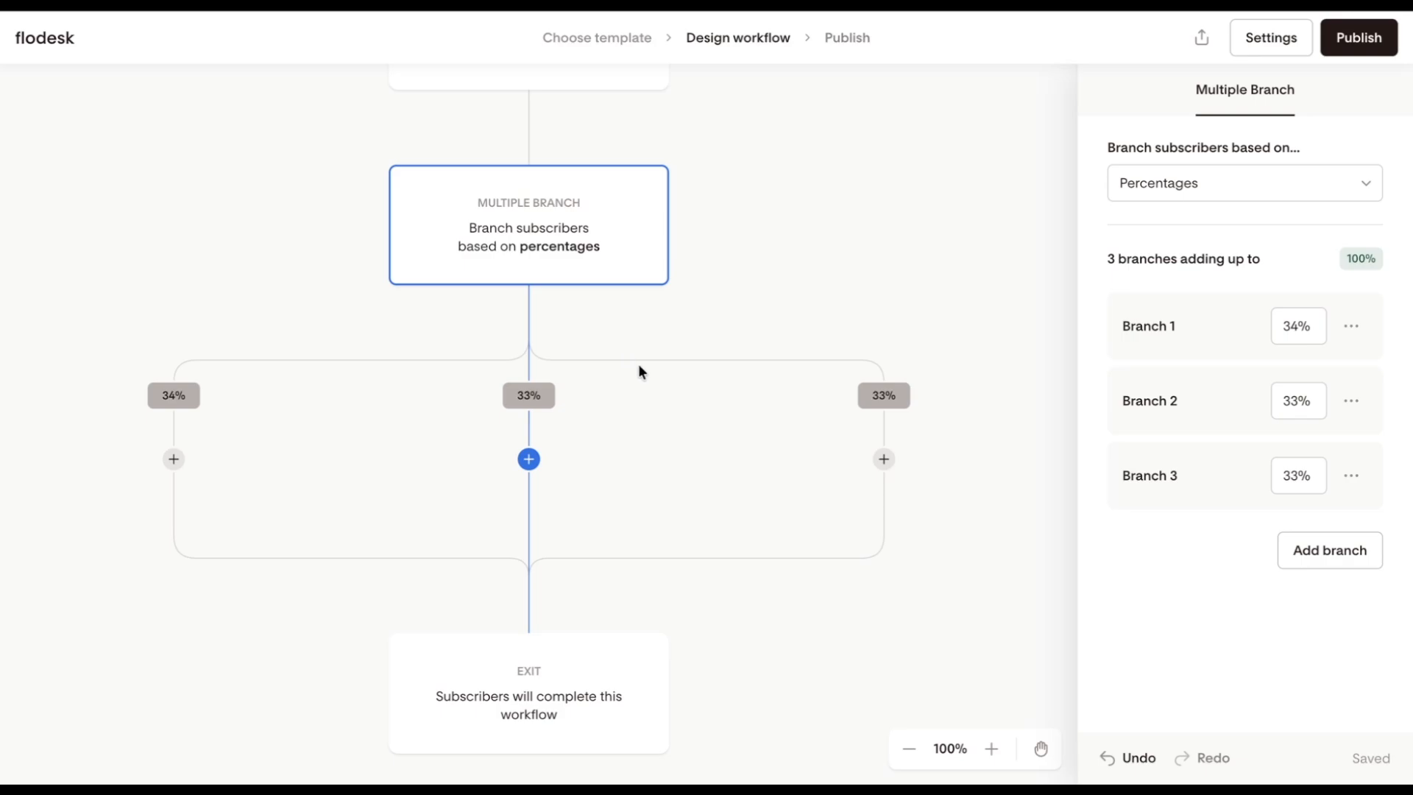
Step: Add an email to the 34% branch by duplicating Freebie - Course, with the subject line "How about a free course?"
{"action": "left_click", "coordinate": [174, 460]}
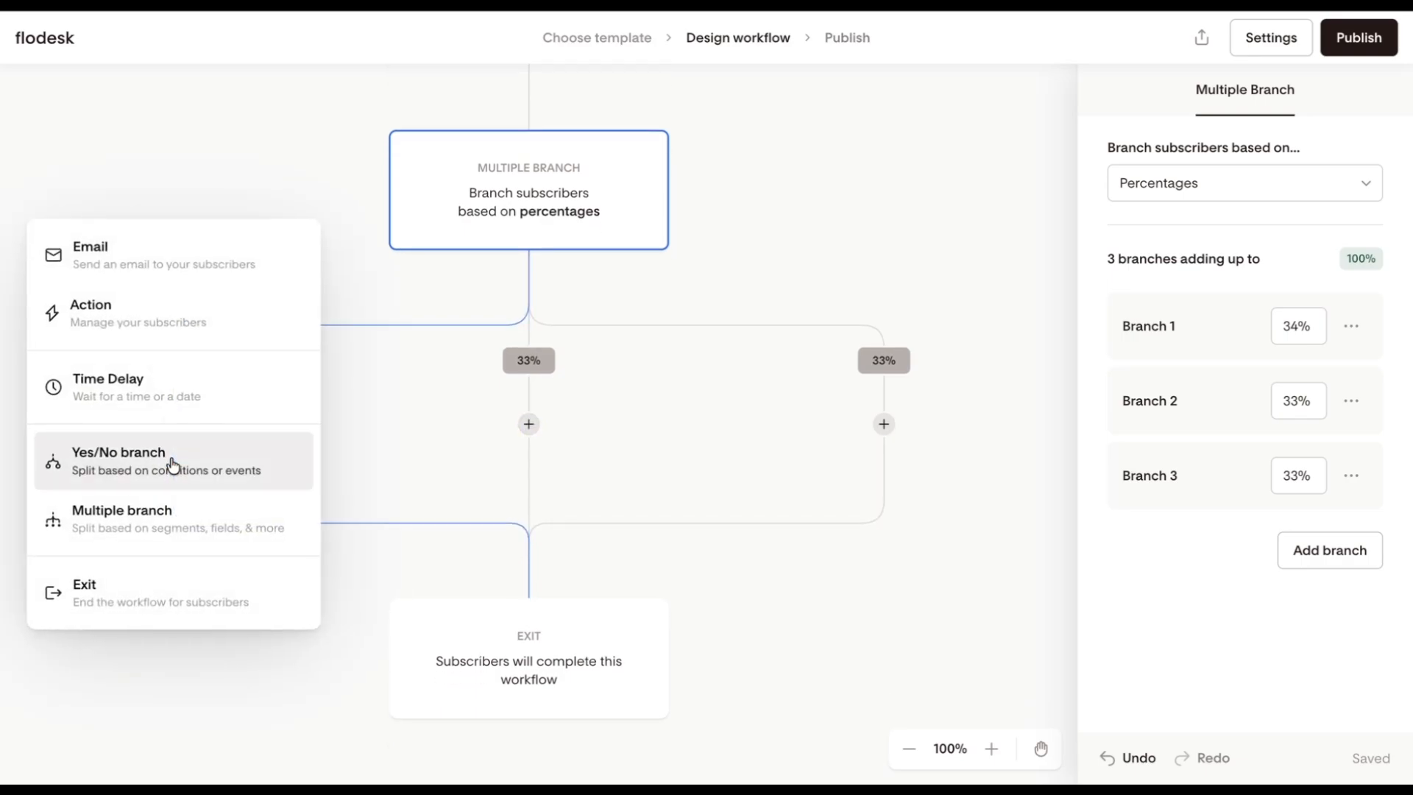
{"action": "left_click", "coordinate": [201, 265]}
{"action": "left_click", "coordinate": [1244, 156]}
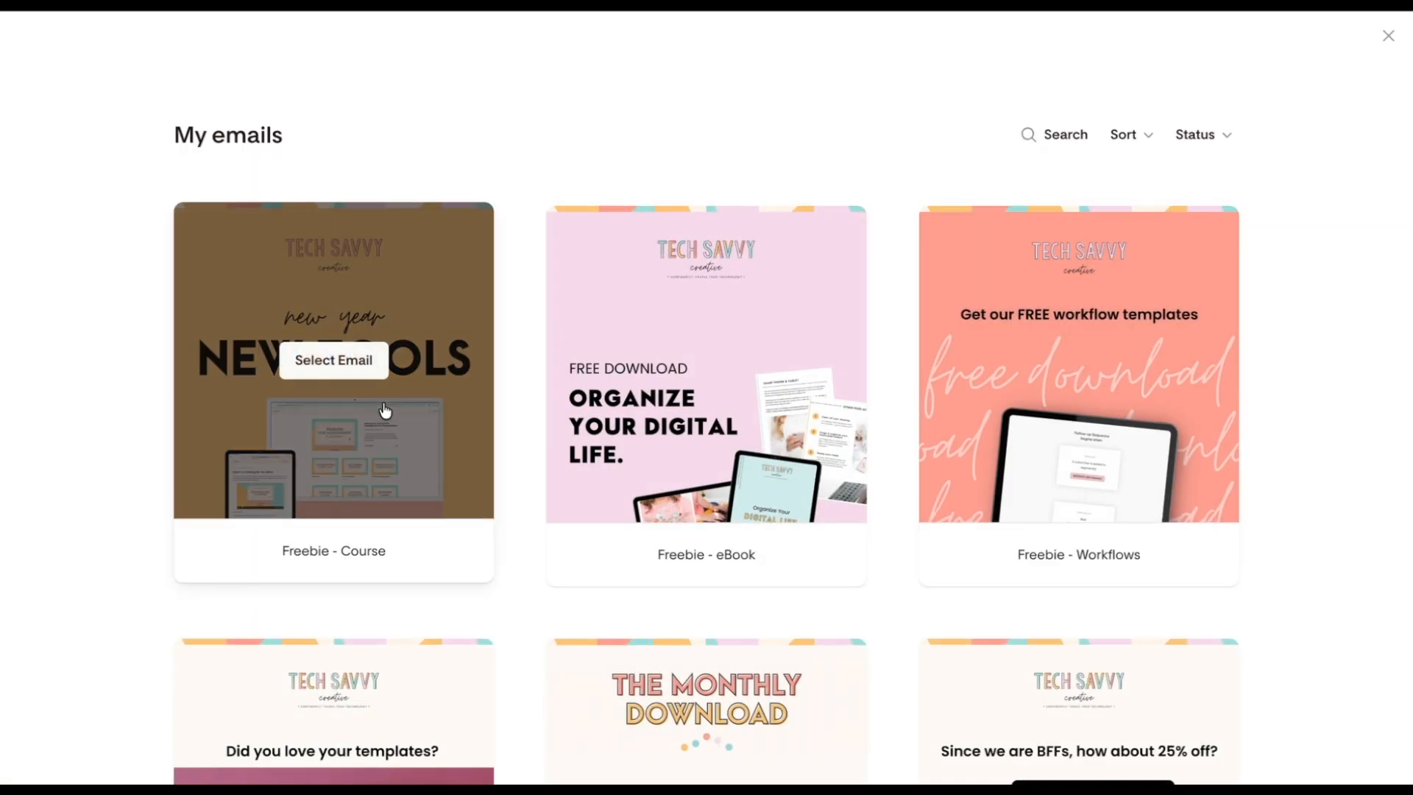
{"action": "left_click", "coordinate": [335, 356]}
{"action": "double_click", "coordinate": [1129, 678]}
{"action": "type", "text": "How about a free cour"}
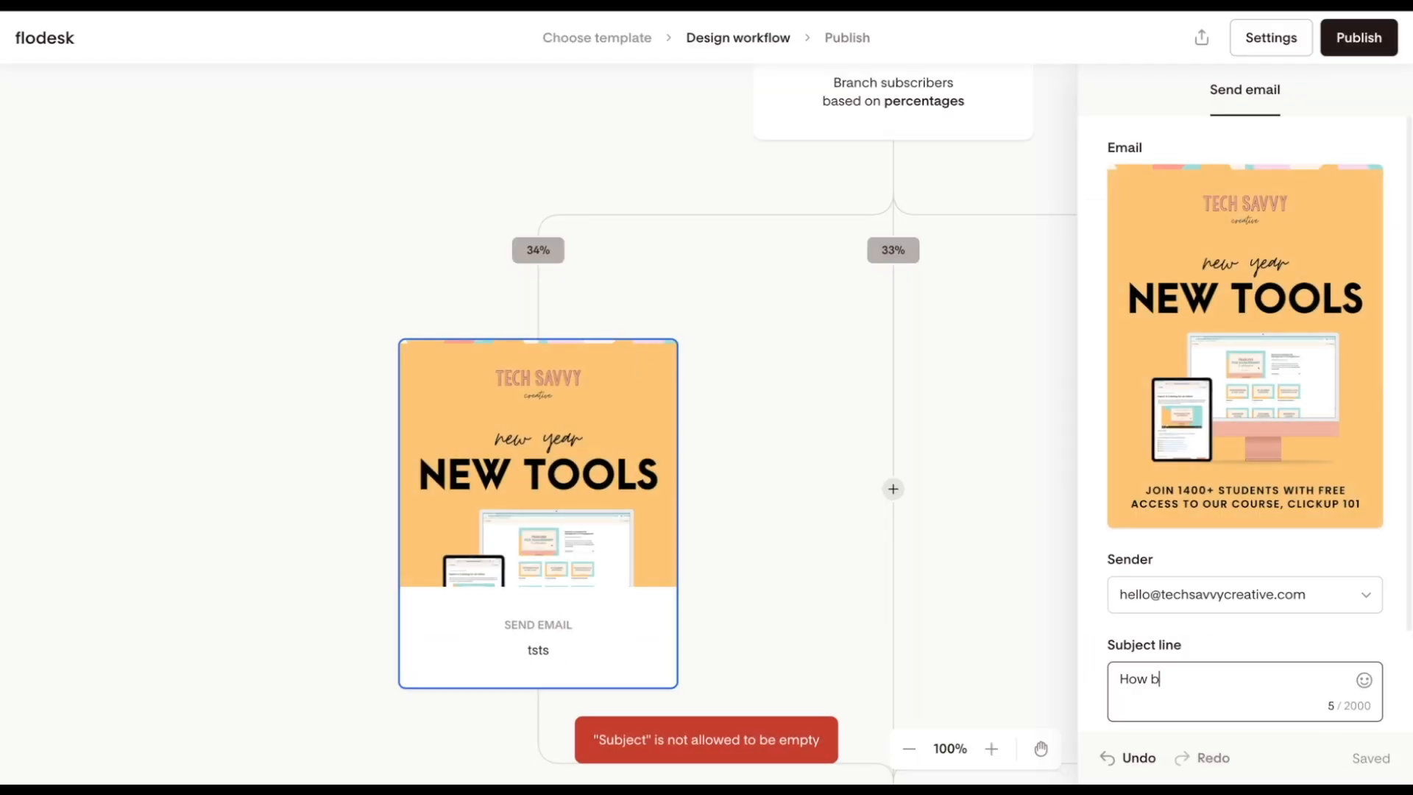
{"action": "type", "text": "se?"}
Step: Add a duplicate of the Freebie - eBook email to the middle branch, with the subject line "Incoming: free ebook"
{"action": "scroll", "coordinate": [752, 615], "scroll_direction": "right", "scroll_amount": 3}
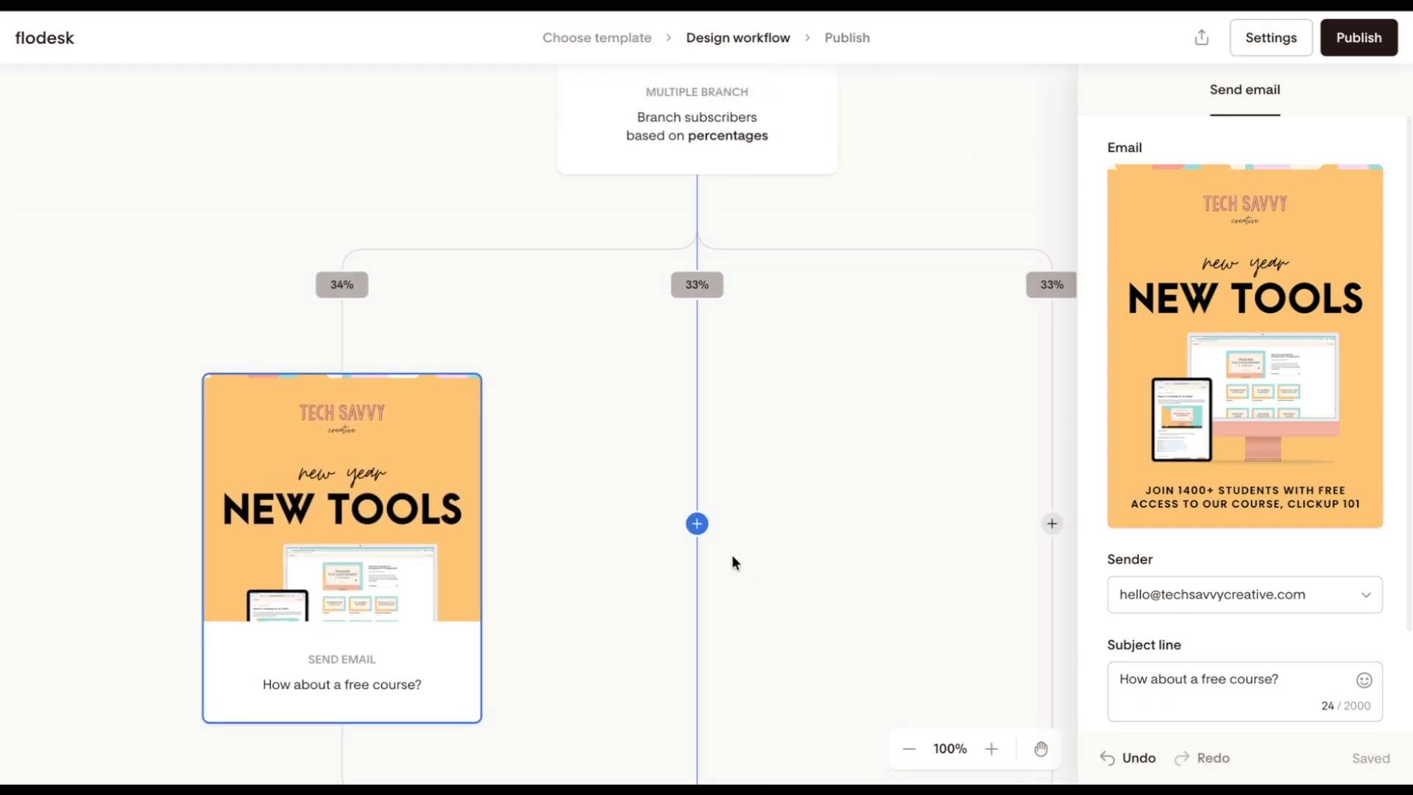
{"action": "left_click", "coordinate": [696, 523]}
{"action": "left_click", "coordinate": [714, 261]}
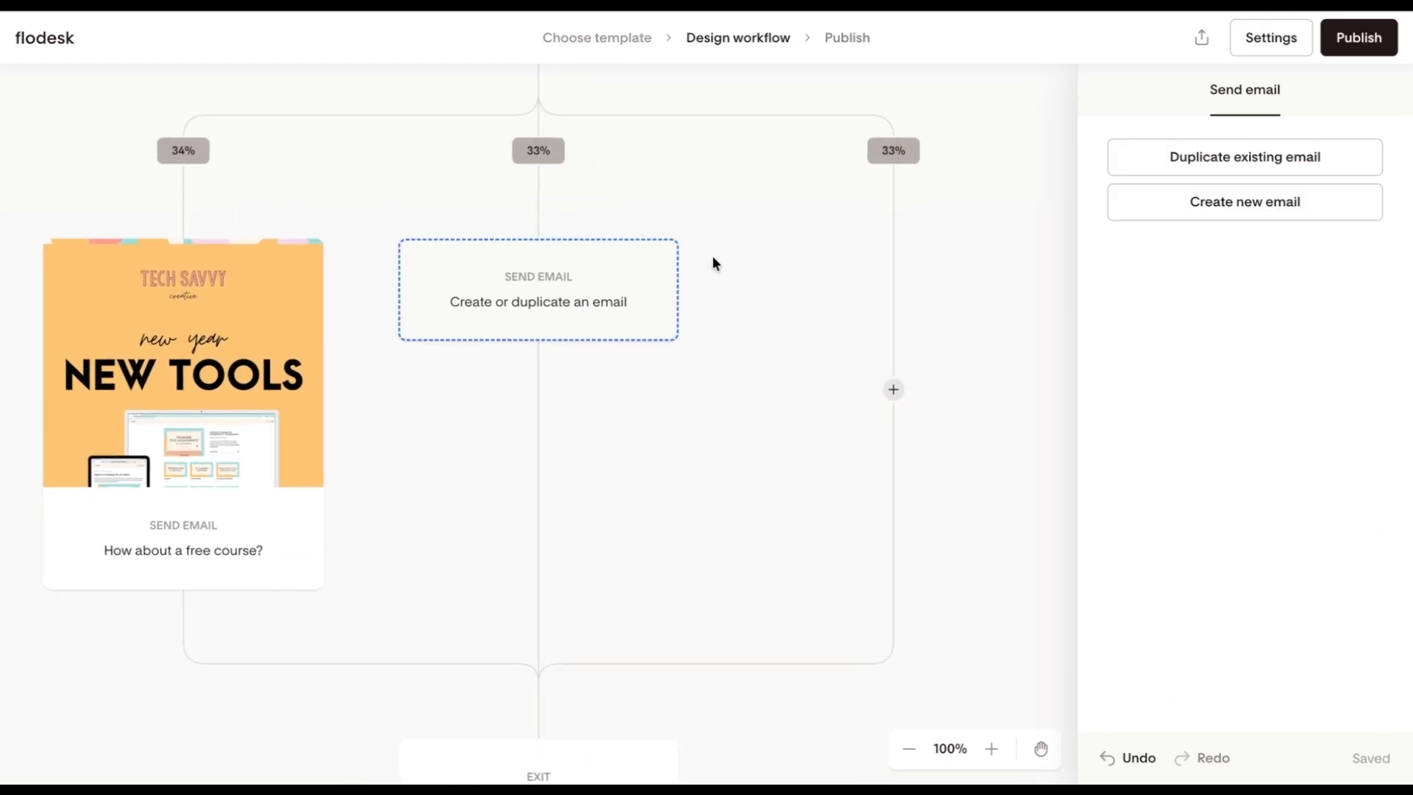
{"action": "left_click", "coordinate": [1218, 165]}
{"action": "left_click", "coordinate": [709, 359]}
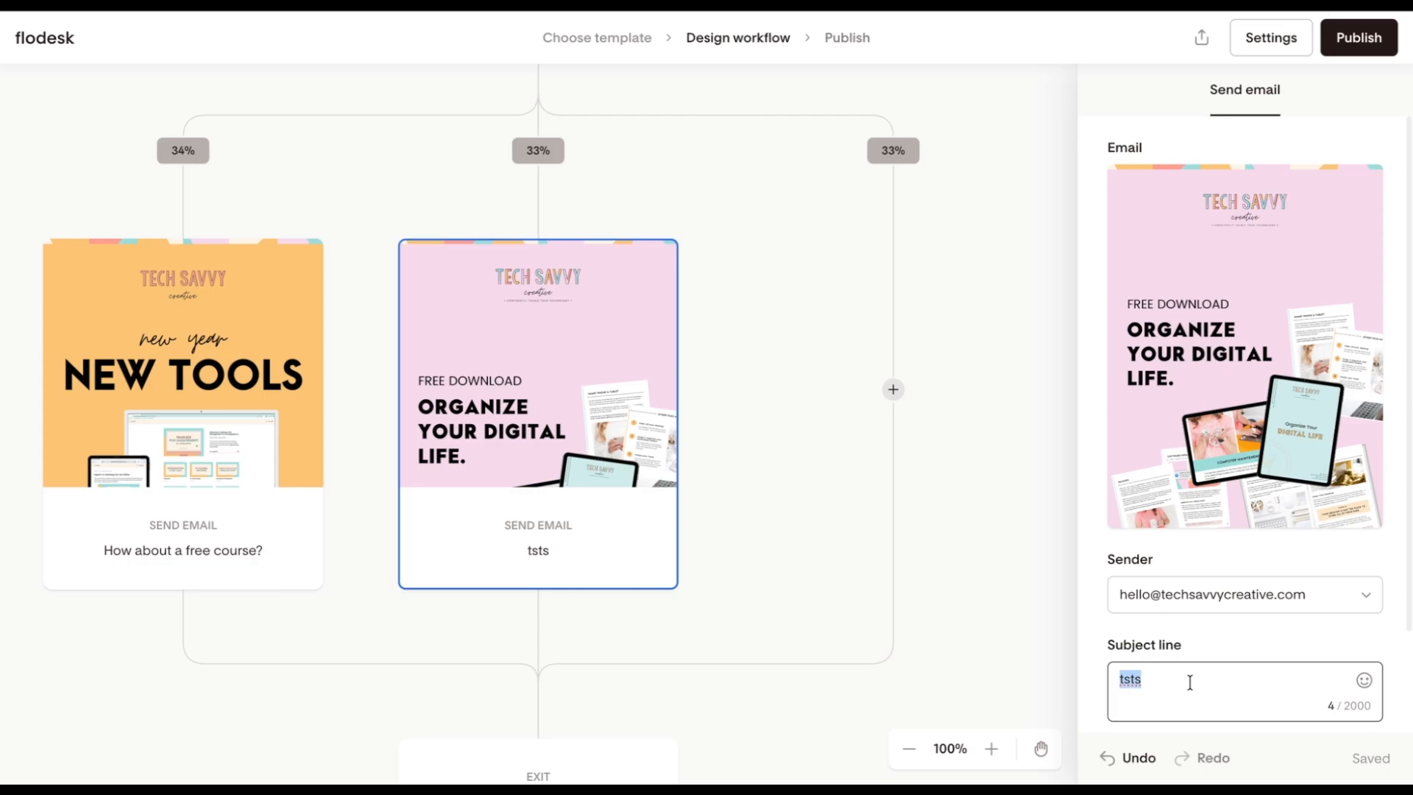
{"action": "type", "text": "Incoming: free ebook"}
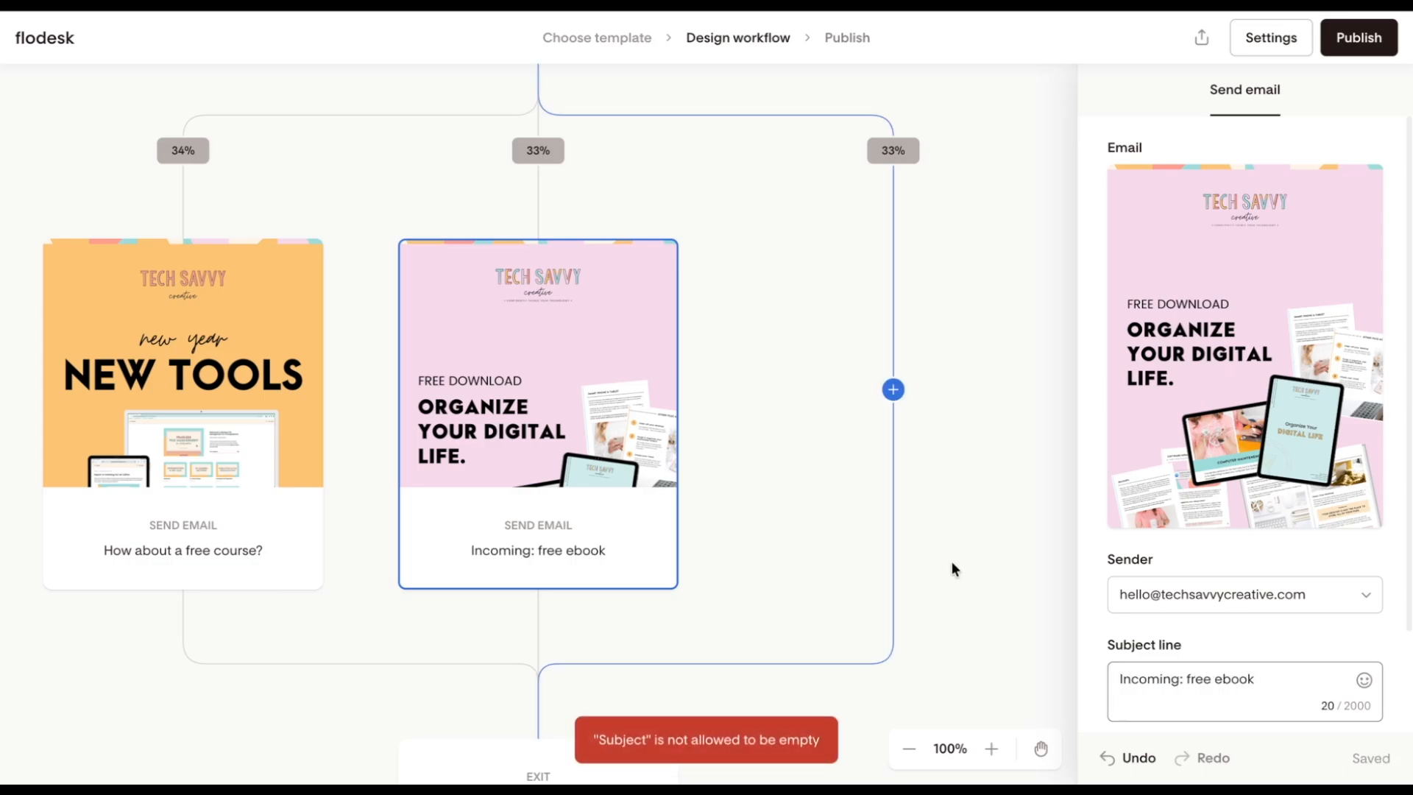
Step: Add a duplicate of the Freebie - Workflows email to the third branch, with the subject line "I know you love a good template"
{"action": "left_click", "coordinate": [817, 408]}
{"action": "left_click", "coordinate": [807, 259]}
{"action": "left_click", "coordinate": [1211, 151]}
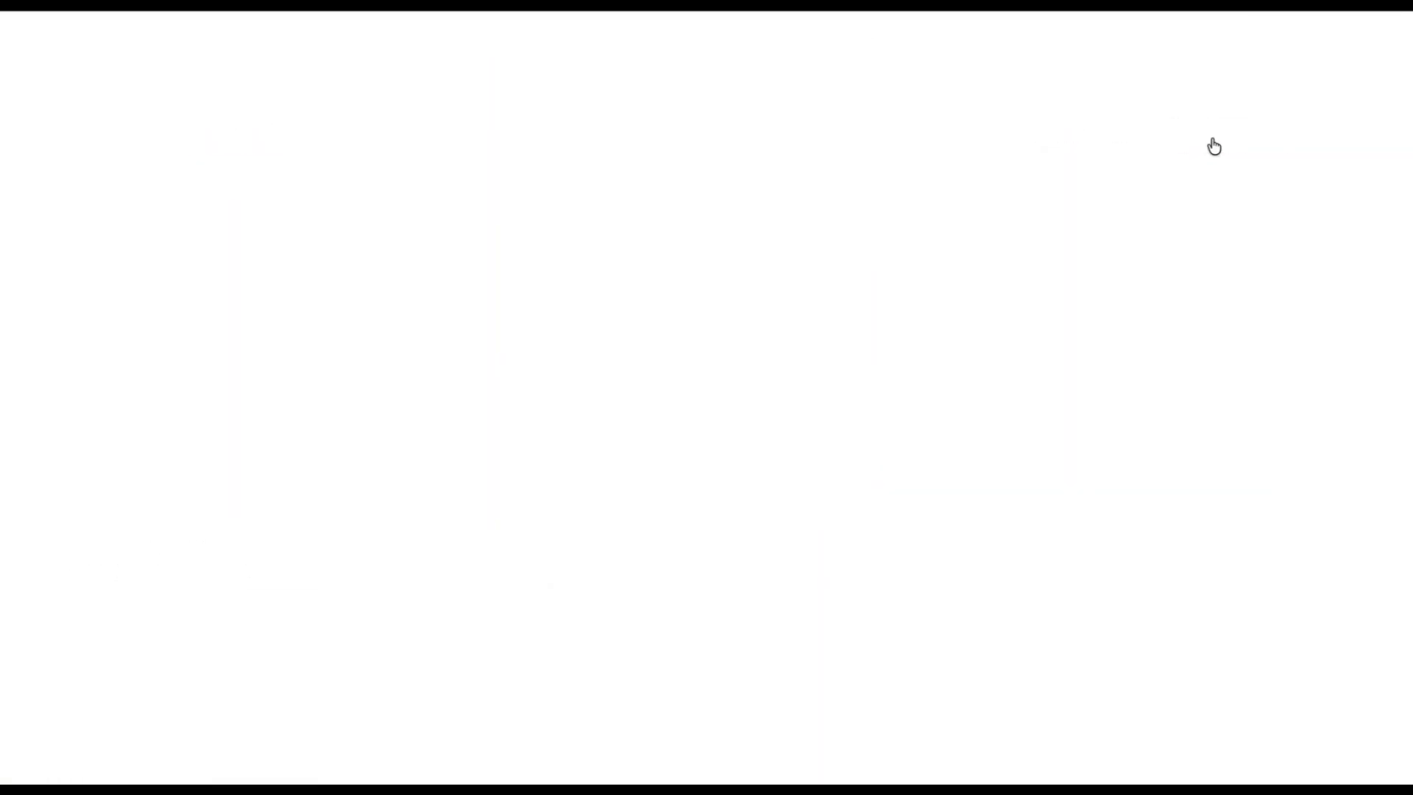
{"action": "left_click", "coordinate": [1086, 397]}
{"action": "type", "text": "I know you love a good template"}
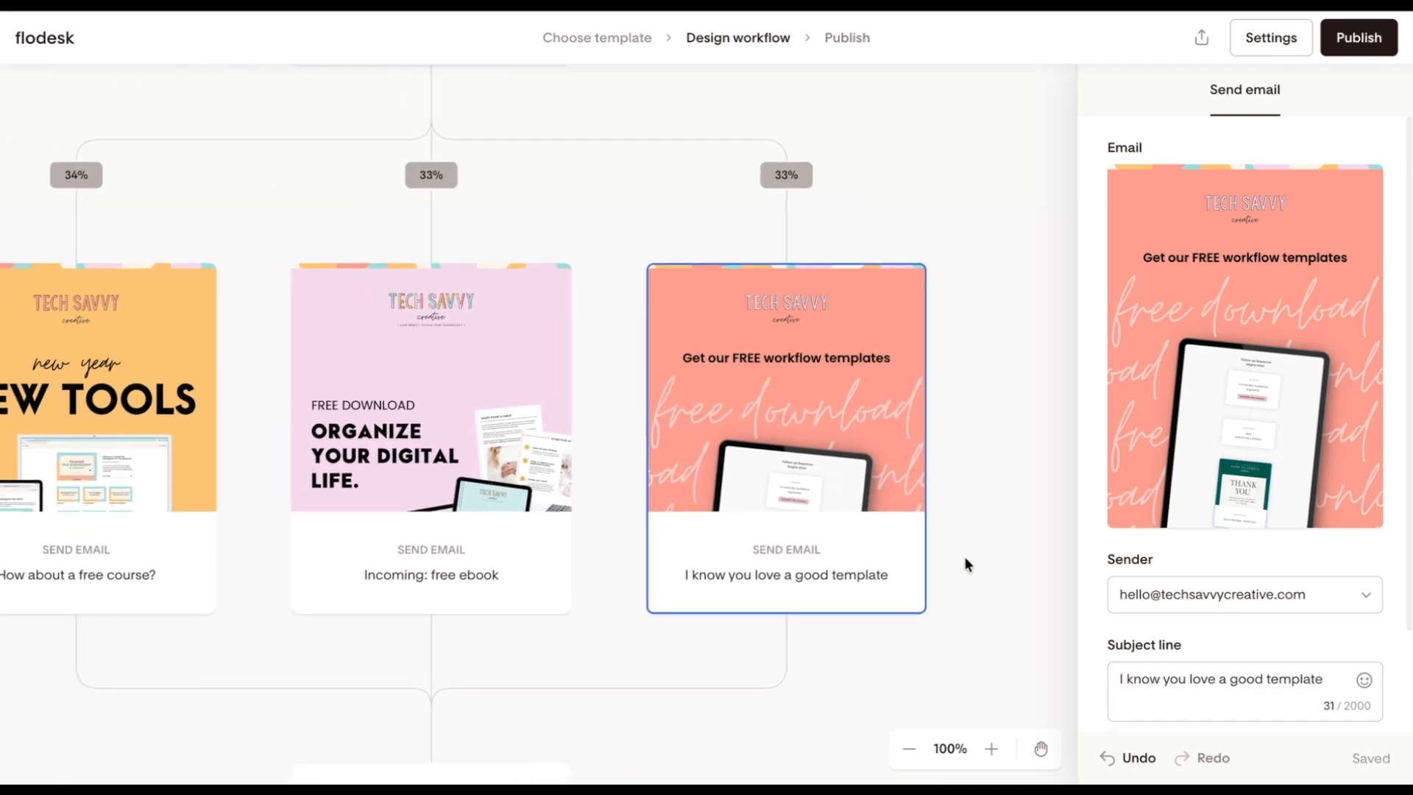
Step: Add a separate Exit below the third branch's email to end the workflow for those subscribers
{"action": "scroll", "coordinate": [965, 565], "scroll_direction": "down", "scroll_amount": 1}
{"action": "scroll", "coordinate": [965, 564], "scroll_direction": "left", "scroll_amount": 2}
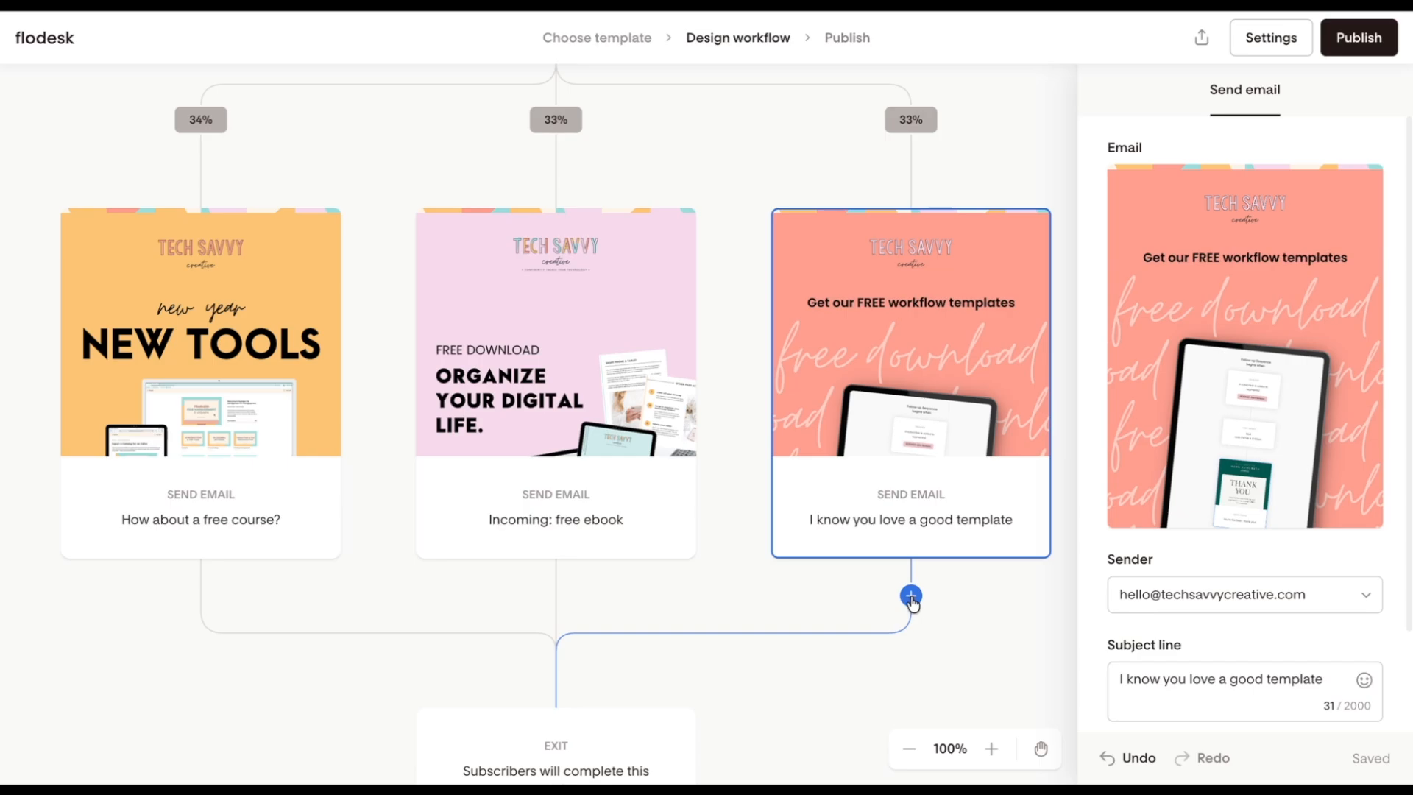
{"action": "left_click", "coordinate": [911, 596]}
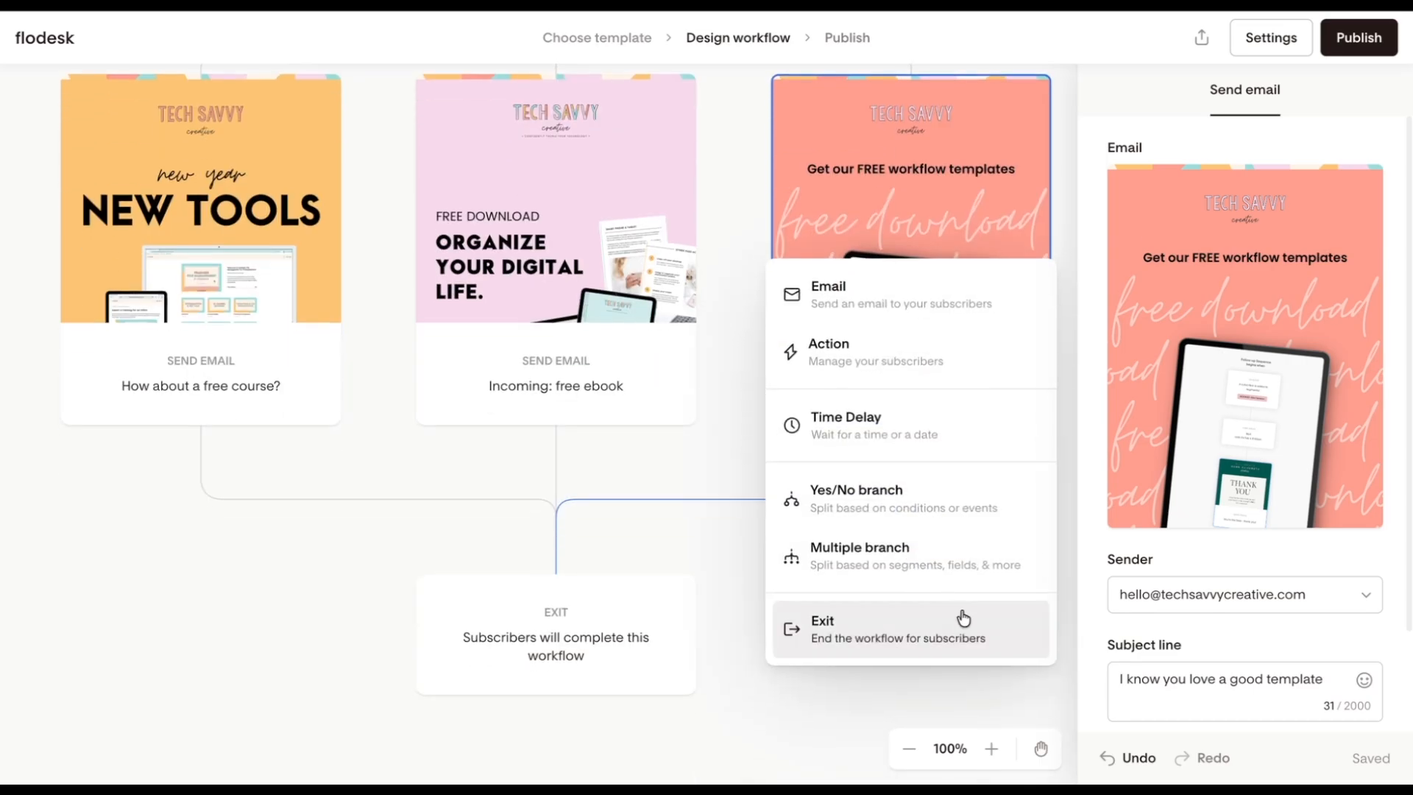
{"action": "left_click", "coordinate": [930, 631]}
Step: Delete the separate Exit below the third branch's email
{"action": "scroll", "coordinate": [767, 521], "scroll_direction": "left", "scroll_amount": 3}
{"action": "scroll", "coordinate": [767, 521], "scroll_direction": "up", "scroll_amount": 2}
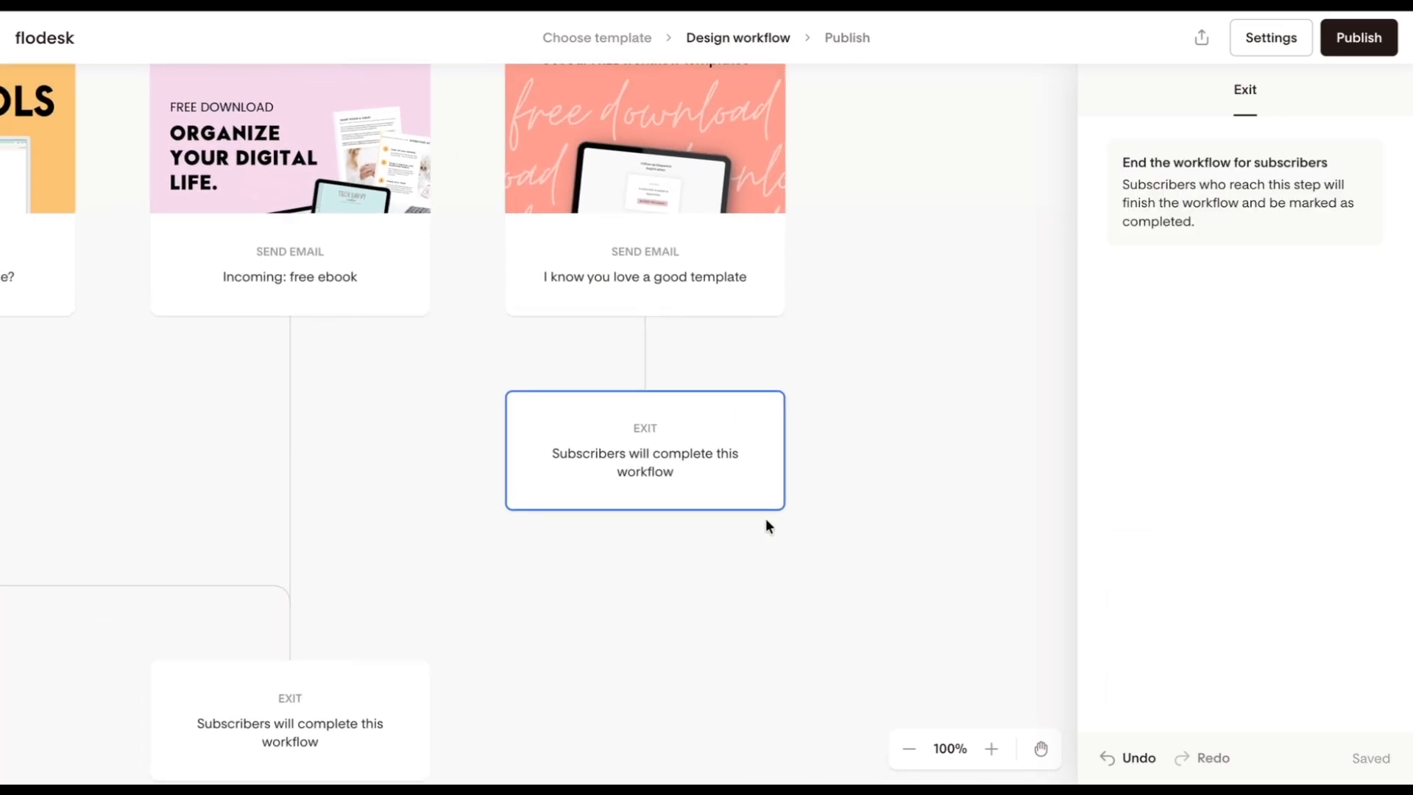
{"action": "left_click", "coordinate": [911, 750]}
{"action": "left_click", "coordinate": [911, 751]}
{"action": "left_click", "coordinate": [911, 750]}
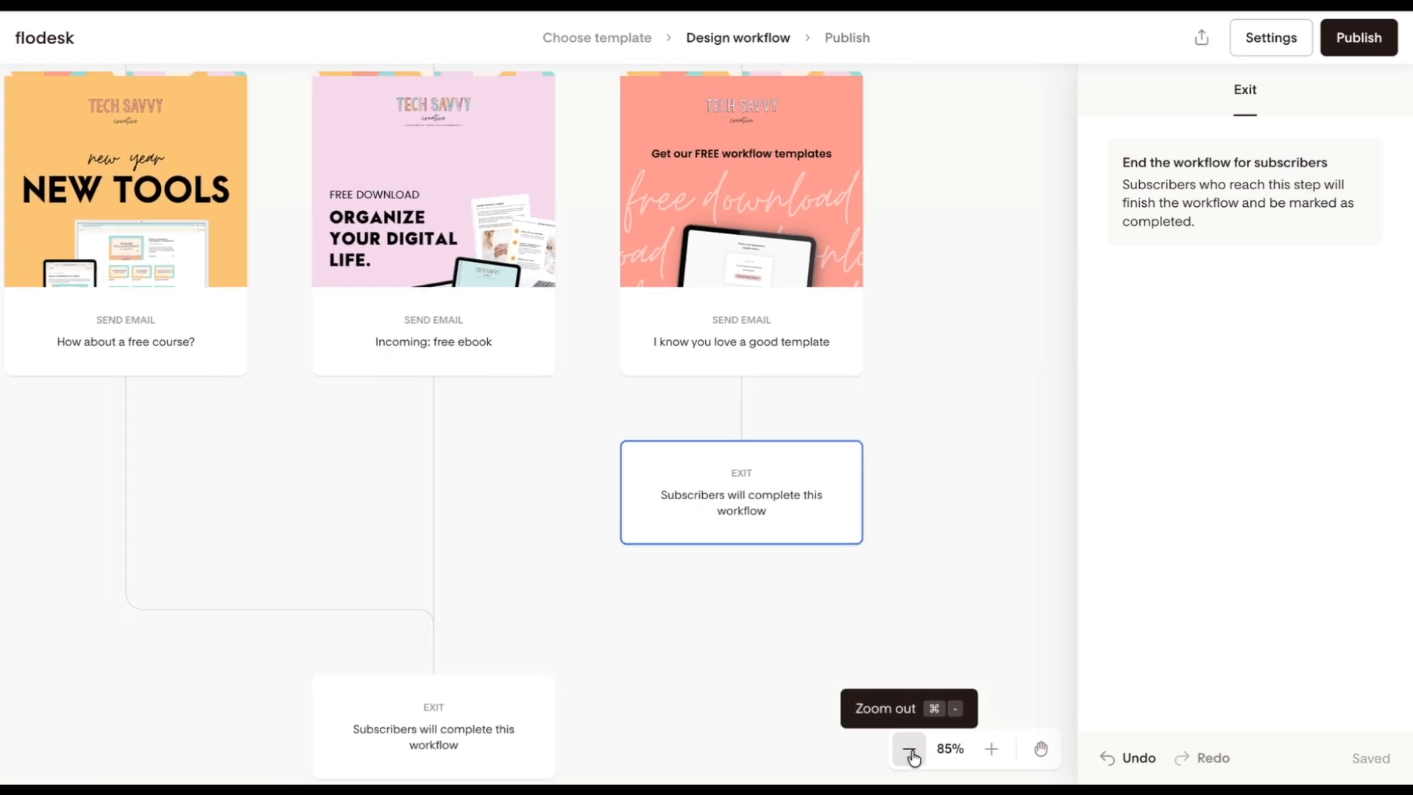
{"action": "left_click", "coordinate": [910, 750]}
{"action": "left_click", "coordinate": [910, 750]}
{"action": "scroll", "coordinate": [601, 550], "scroll_direction": "up", "scroll_amount": 2}
{"action": "scroll", "coordinate": [600, 550], "scroll_direction": "left", "scroll_amount": 2}
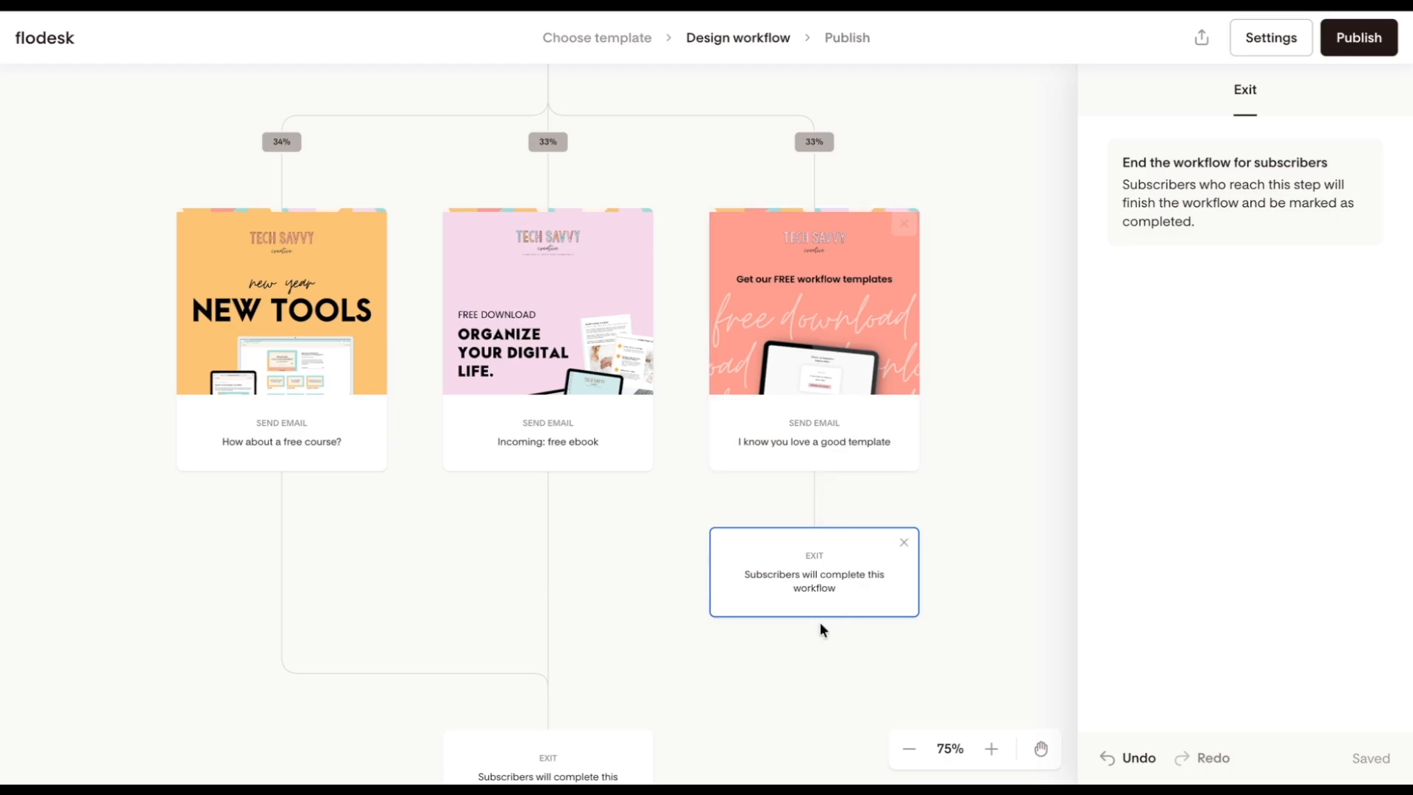
{"action": "left_click", "coordinate": [904, 544]}
{"action": "left_click", "coordinate": [833, 471]}
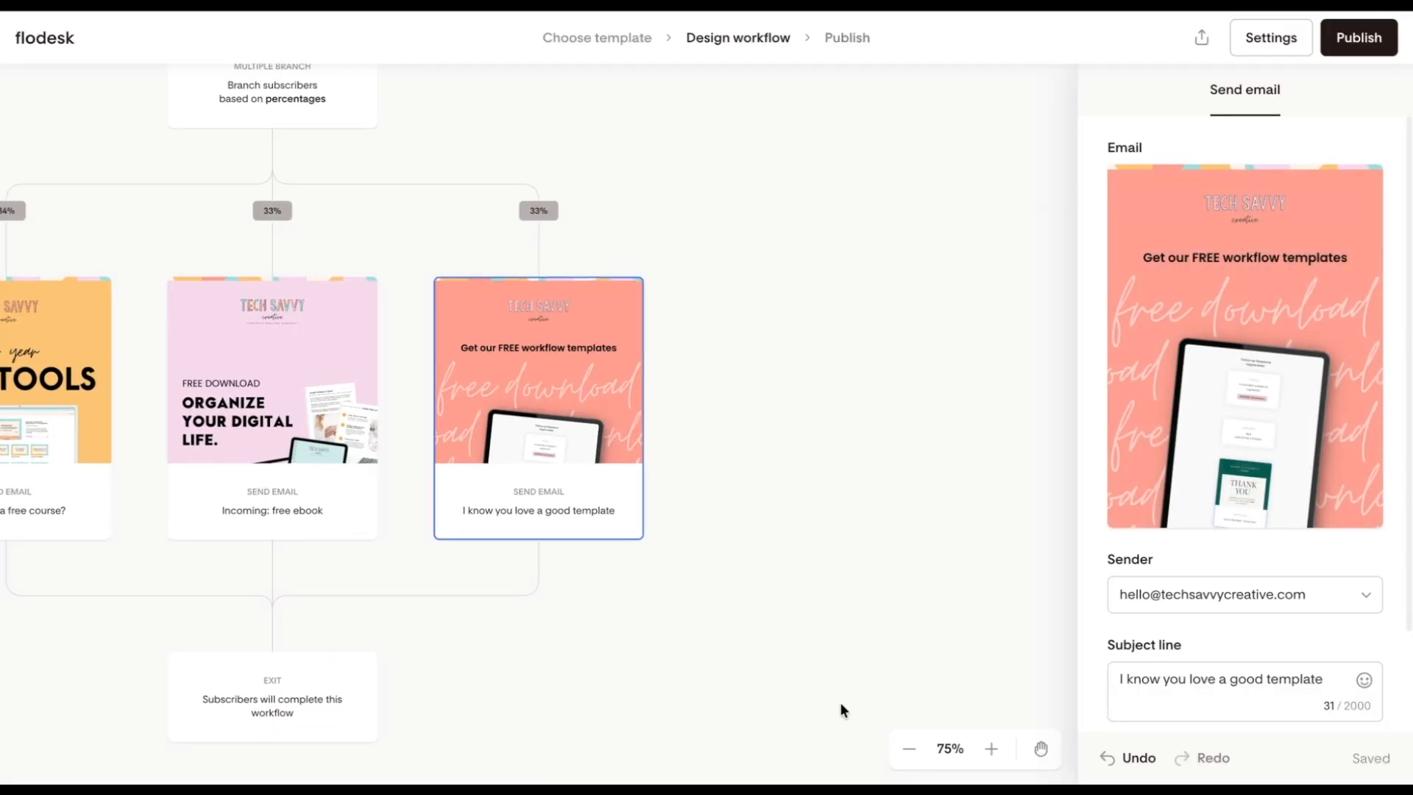
Step: Insert a Yes/No branch between the point where the three branches merge and the Exit, and delete it again
{"action": "scroll", "coordinate": [843, 710], "scroll_direction": "left", "scroll_amount": 3}
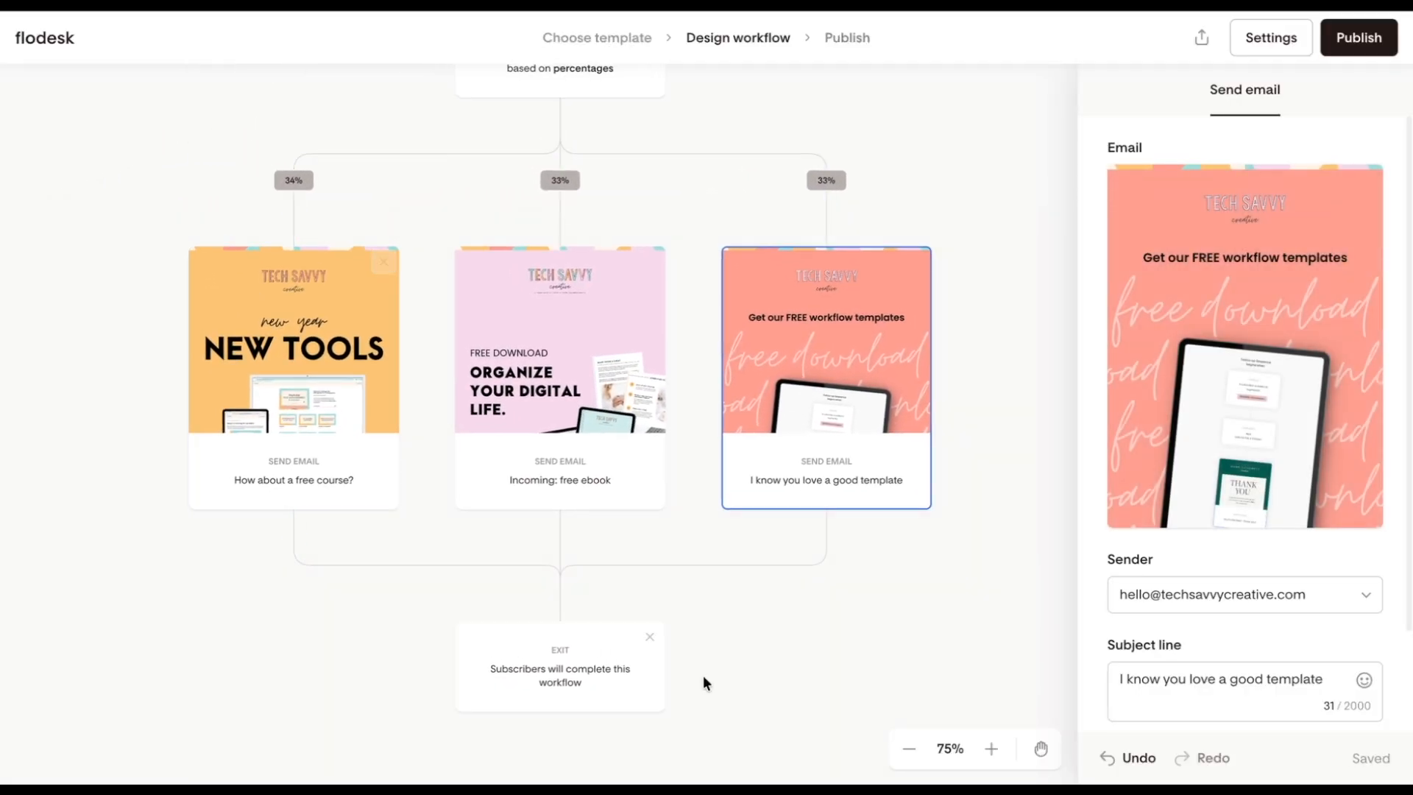
{"action": "mouse_move", "coordinate": [817, 543]}
{"action": "scroll", "coordinate": [818, 620], "scroll_direction": "down", "scroll_amount": 3}
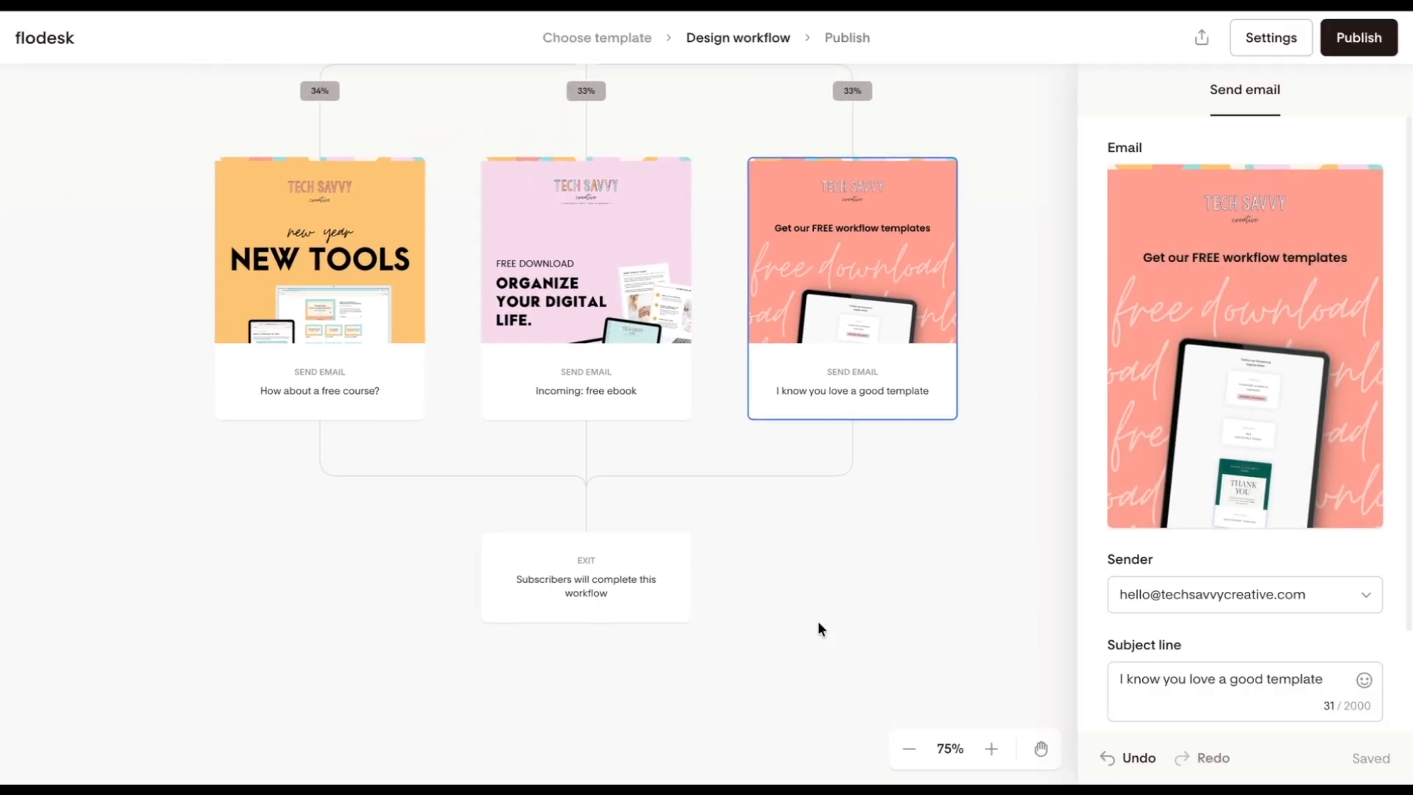
{"action": "left_click", "coordinate": [586, 503]}
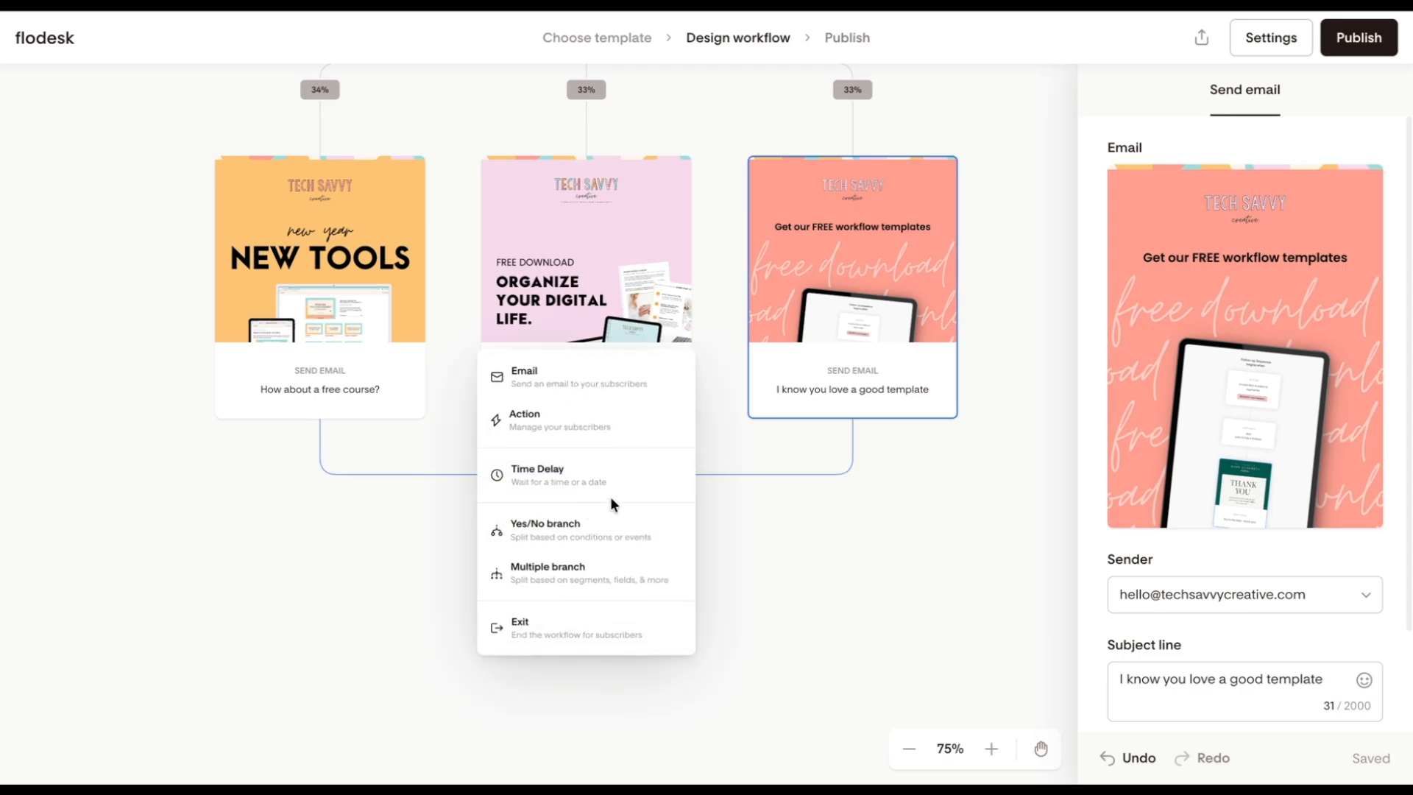
{"action": "left_click", "coordinate": [608, 528]}
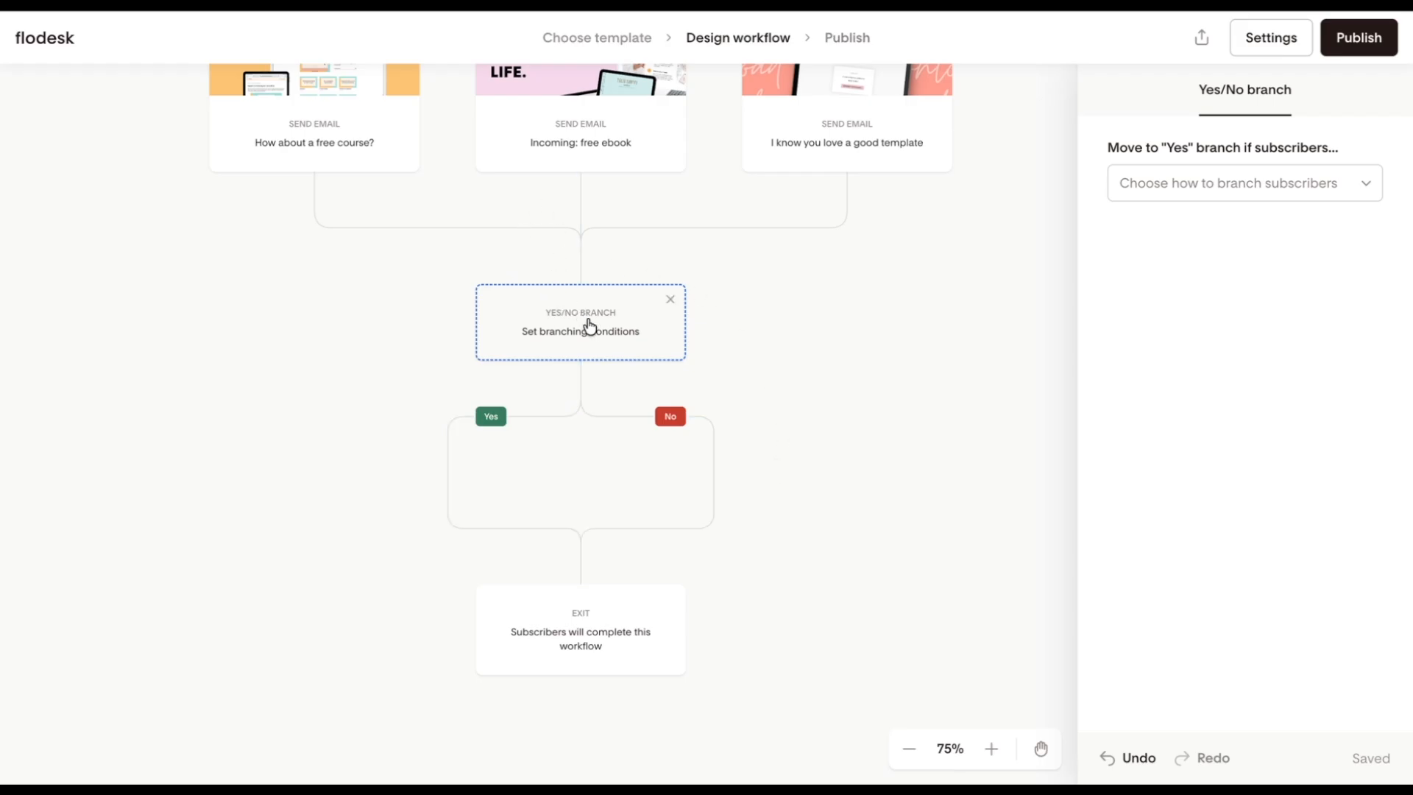
{"action": "left_click", "coordinate": [671, 299]}
{"action": "left_click", "coordinate": [832, 432]}
Step: Publish the Welcome Workflow and confirm taking it live
{"action": "scroll", "coordinate": [721, 483], "scroll_direction": "down", "scroll_amount": 5}
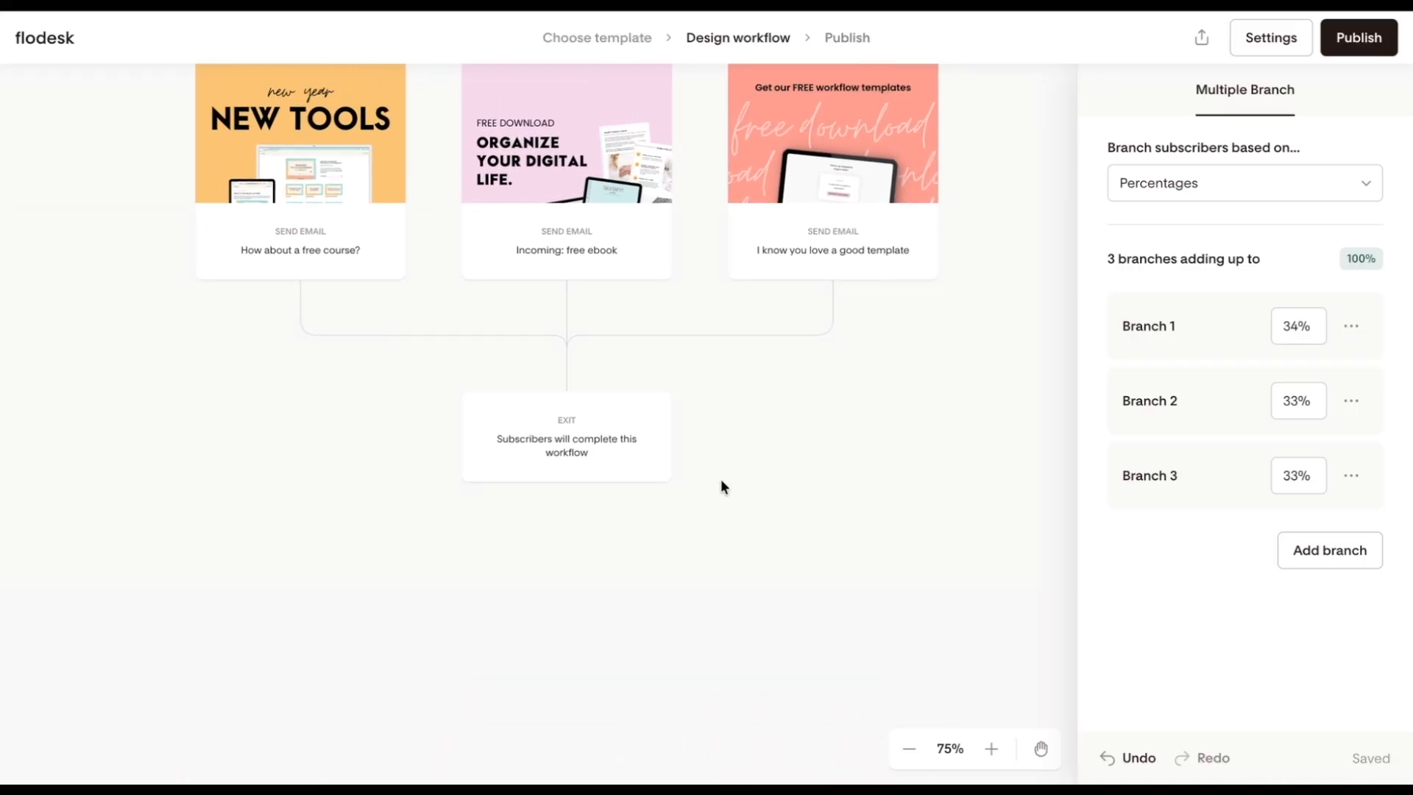
{"action": "left_click", "coordinate": [1360, 44]}
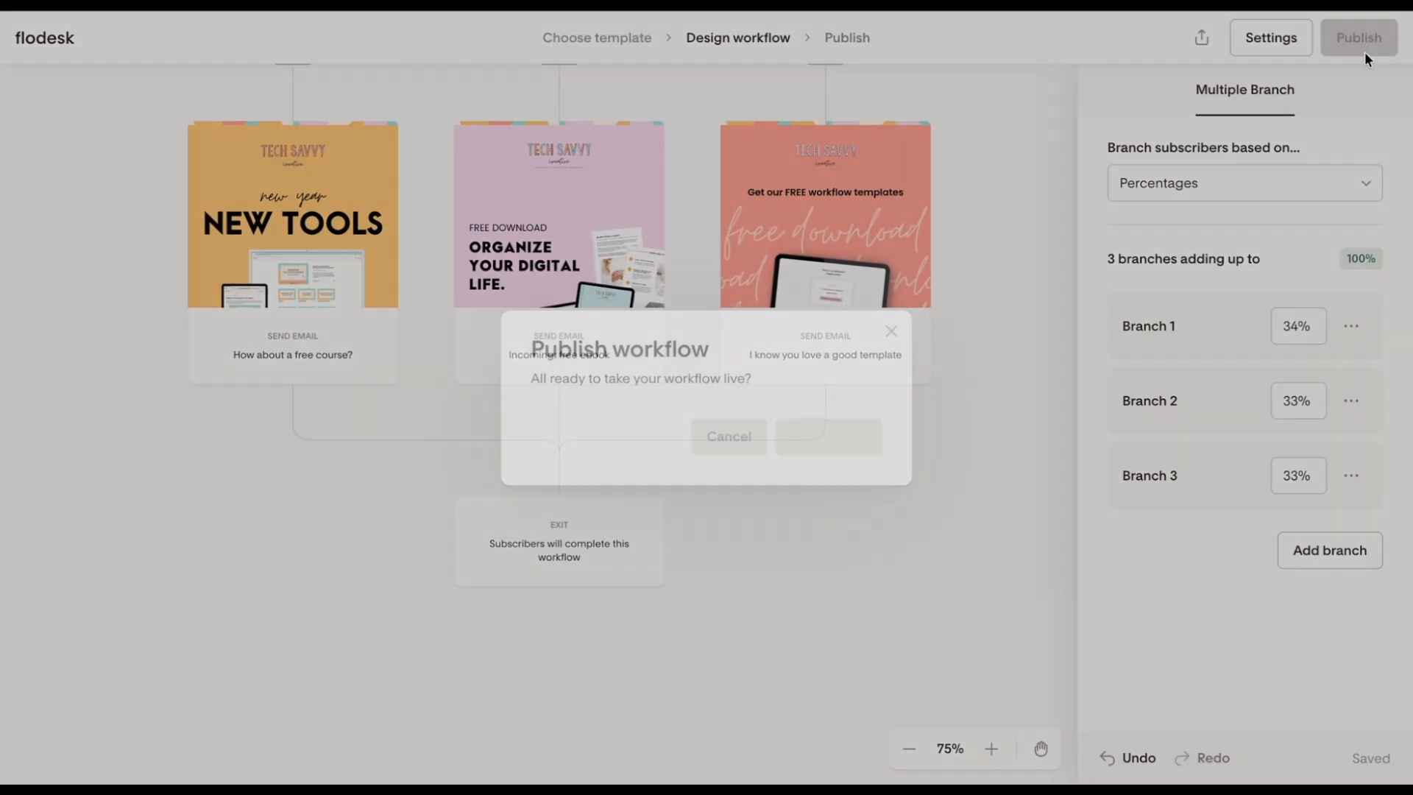
{"action": "left_click", "coordinate": [845, 438]}
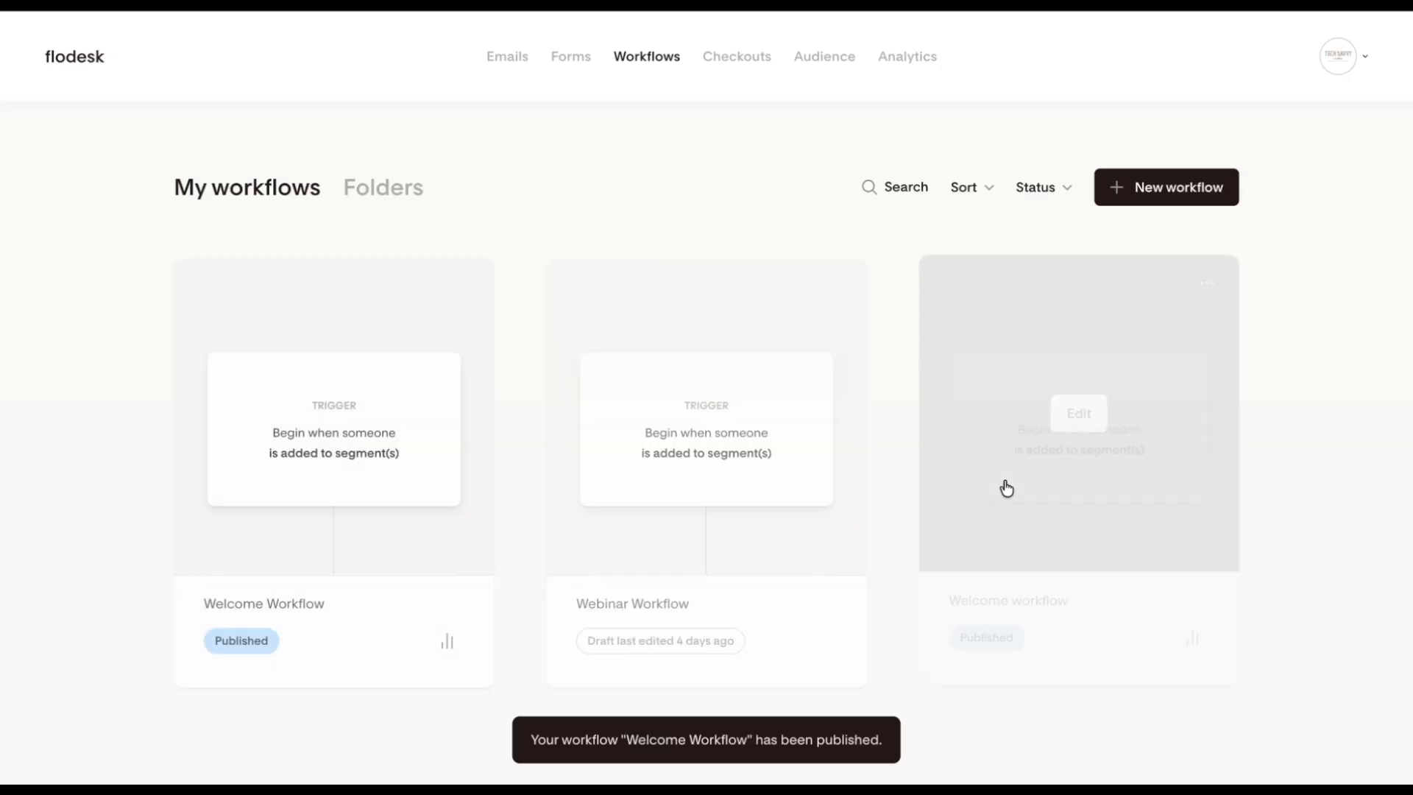